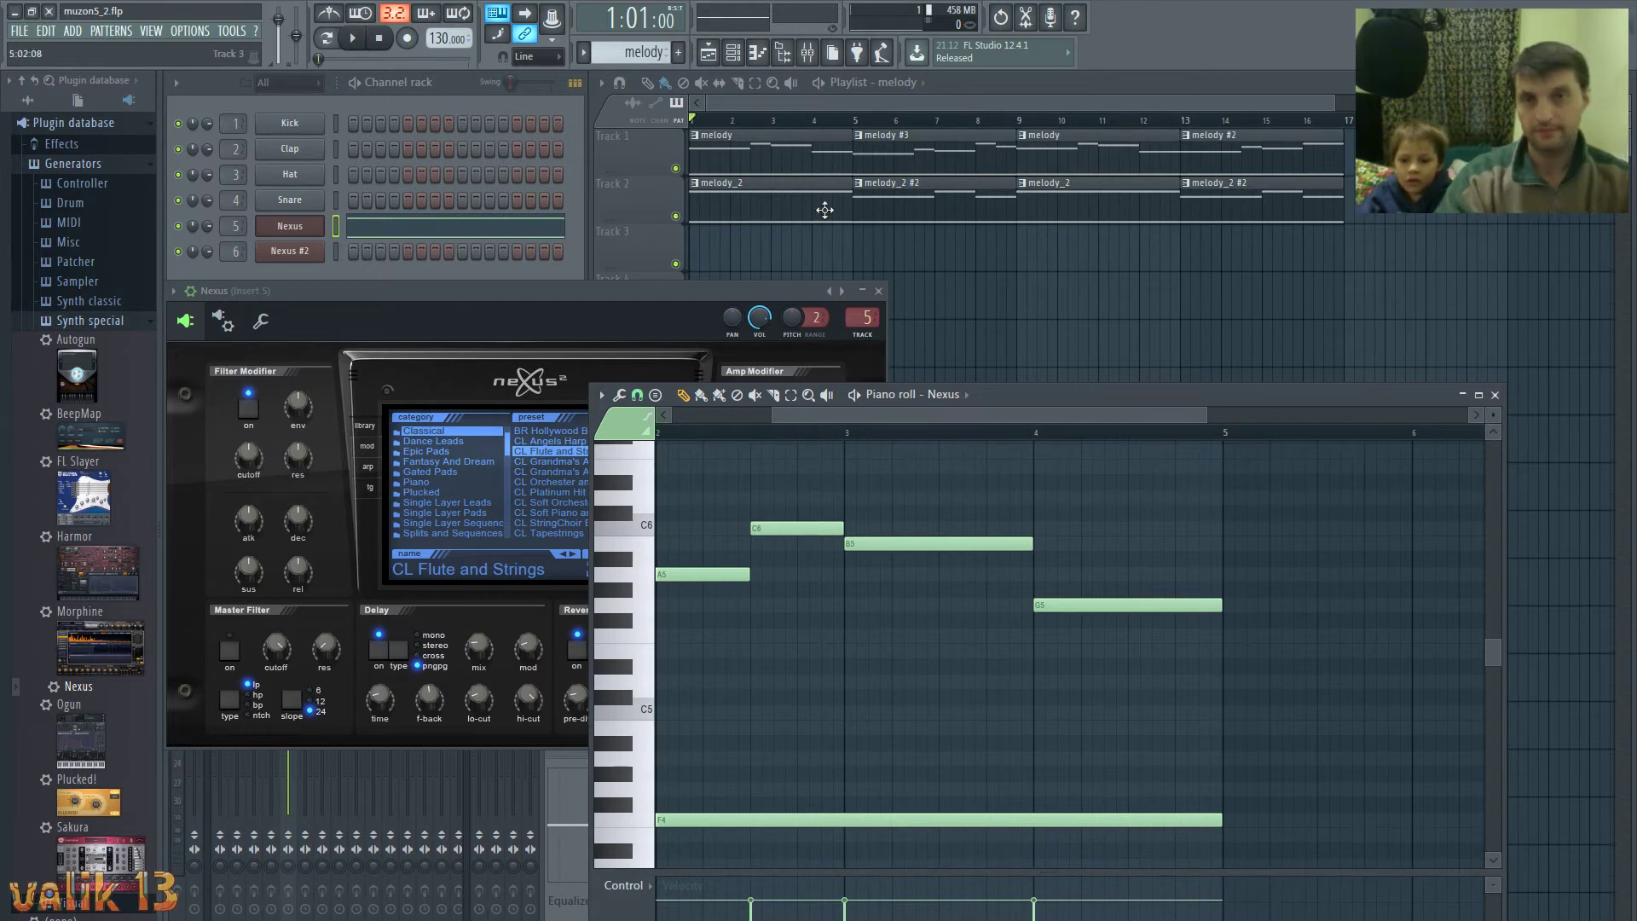
- Mute playlist Track 2 and play the song with only the Track 1 melody, viewing its notes from bar 1 in the piano roll
left_click(676, 218)
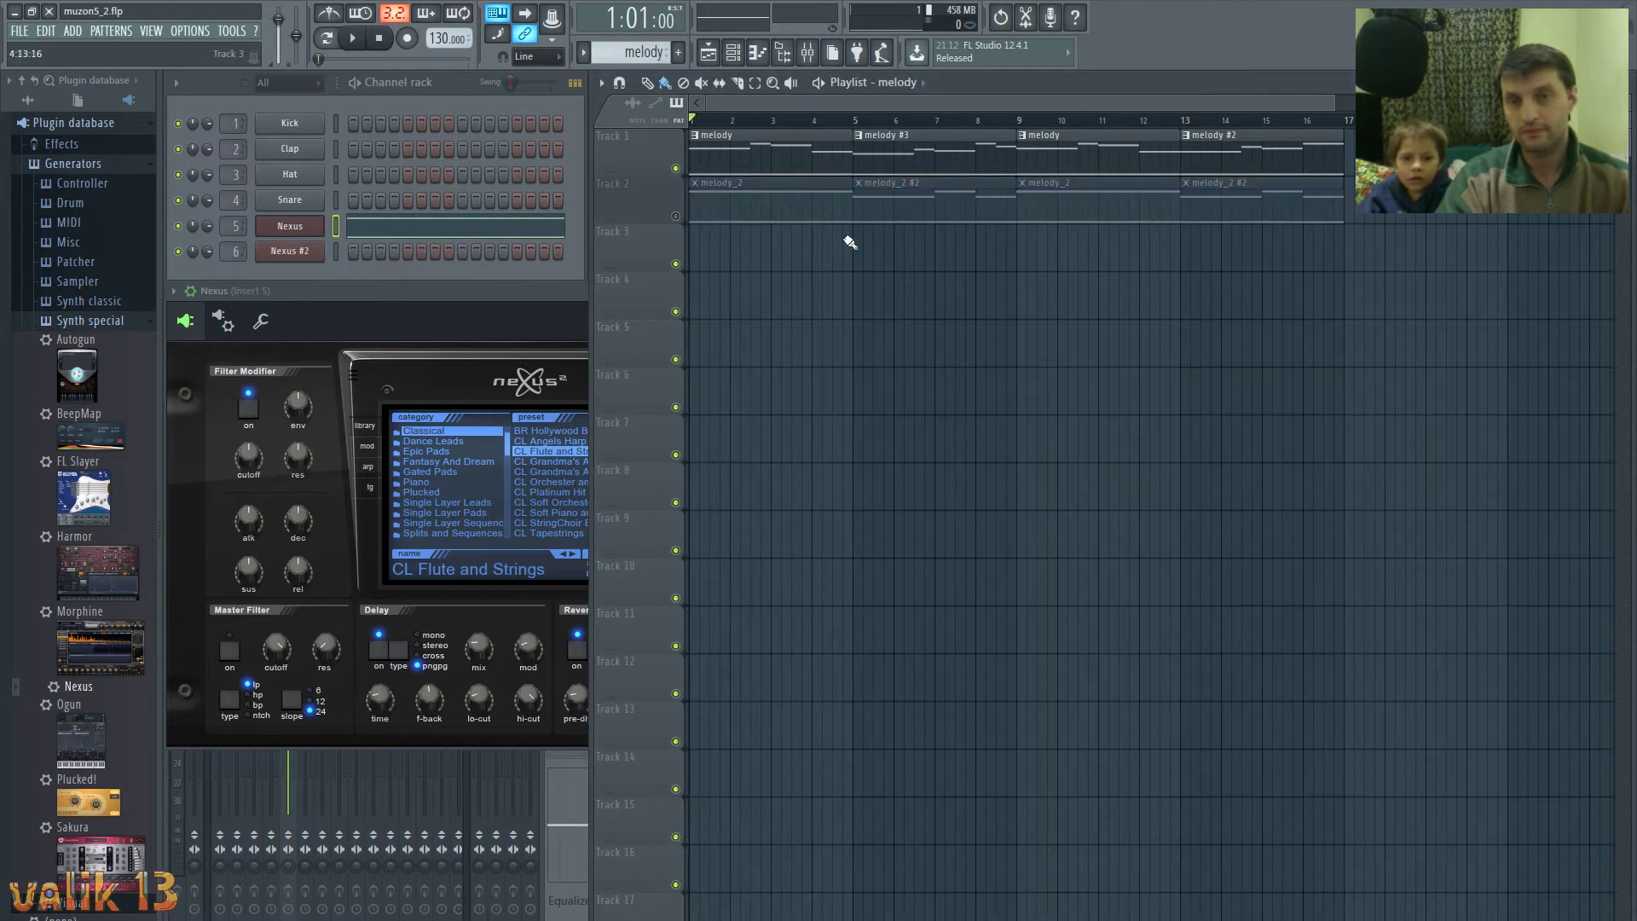
key("space")
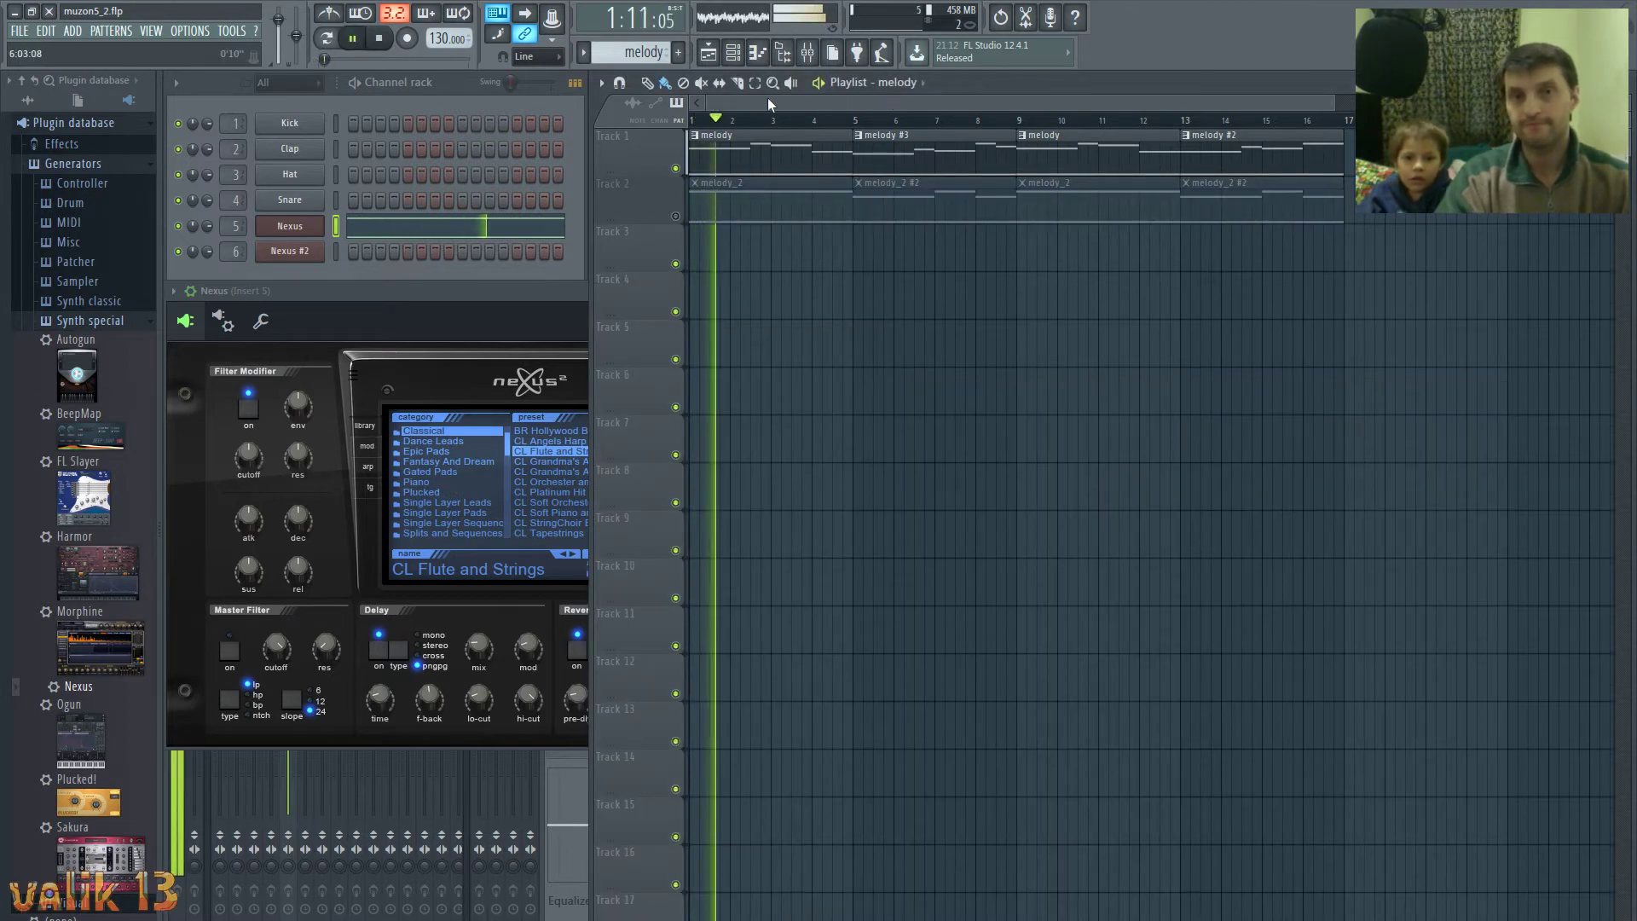
left_click(760, 54)
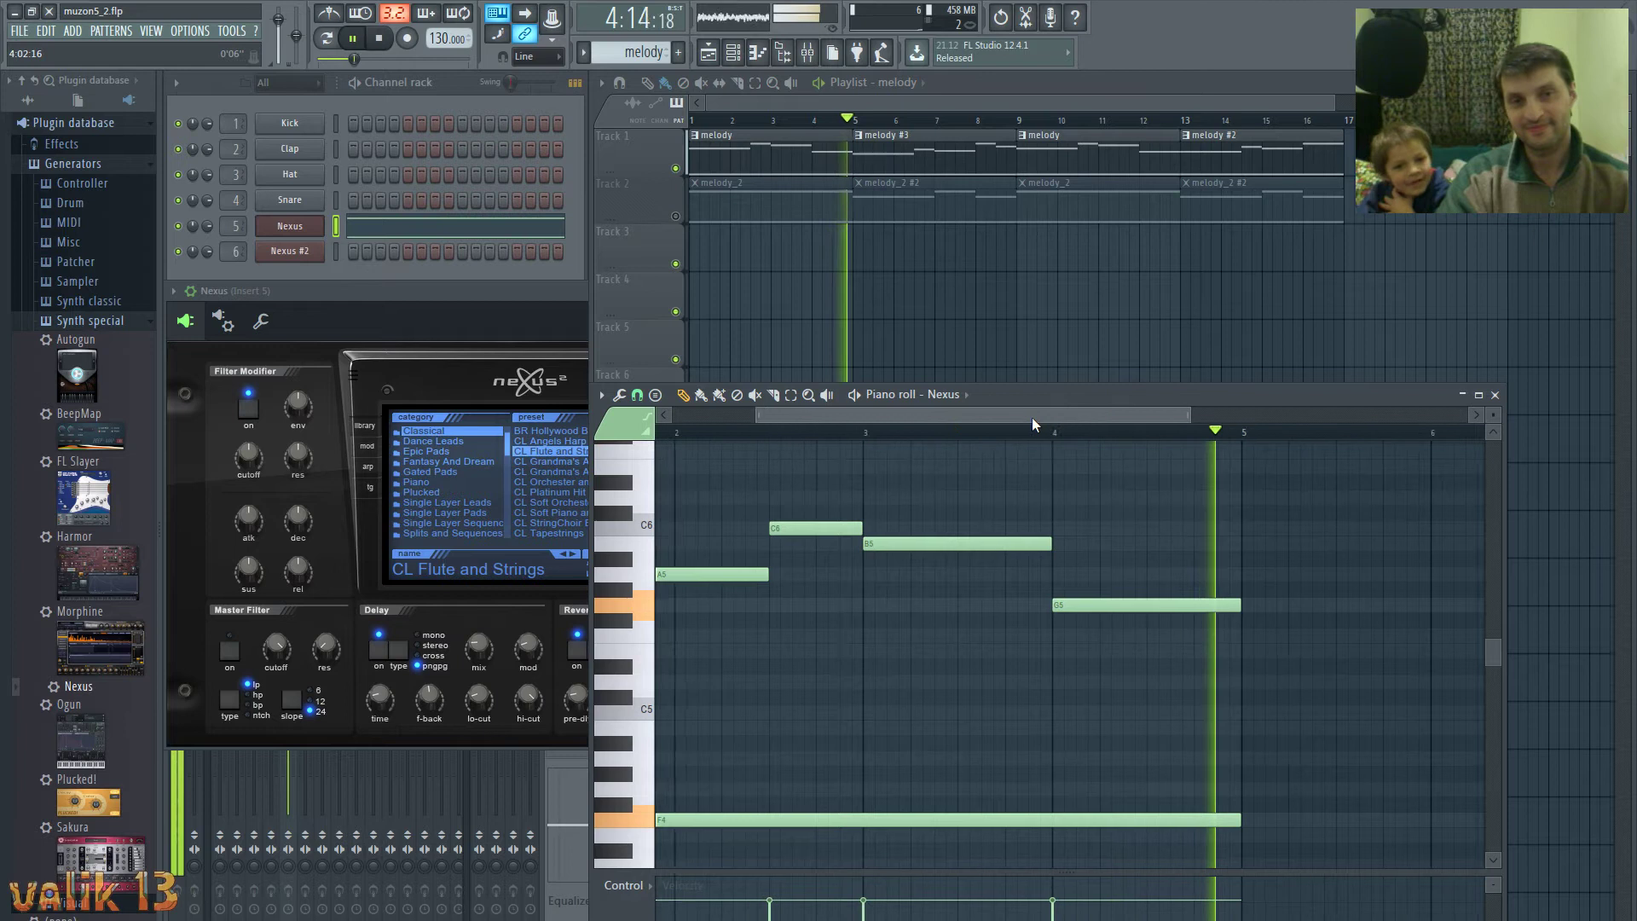
left_click_drag(1032, 417, 888, 416)
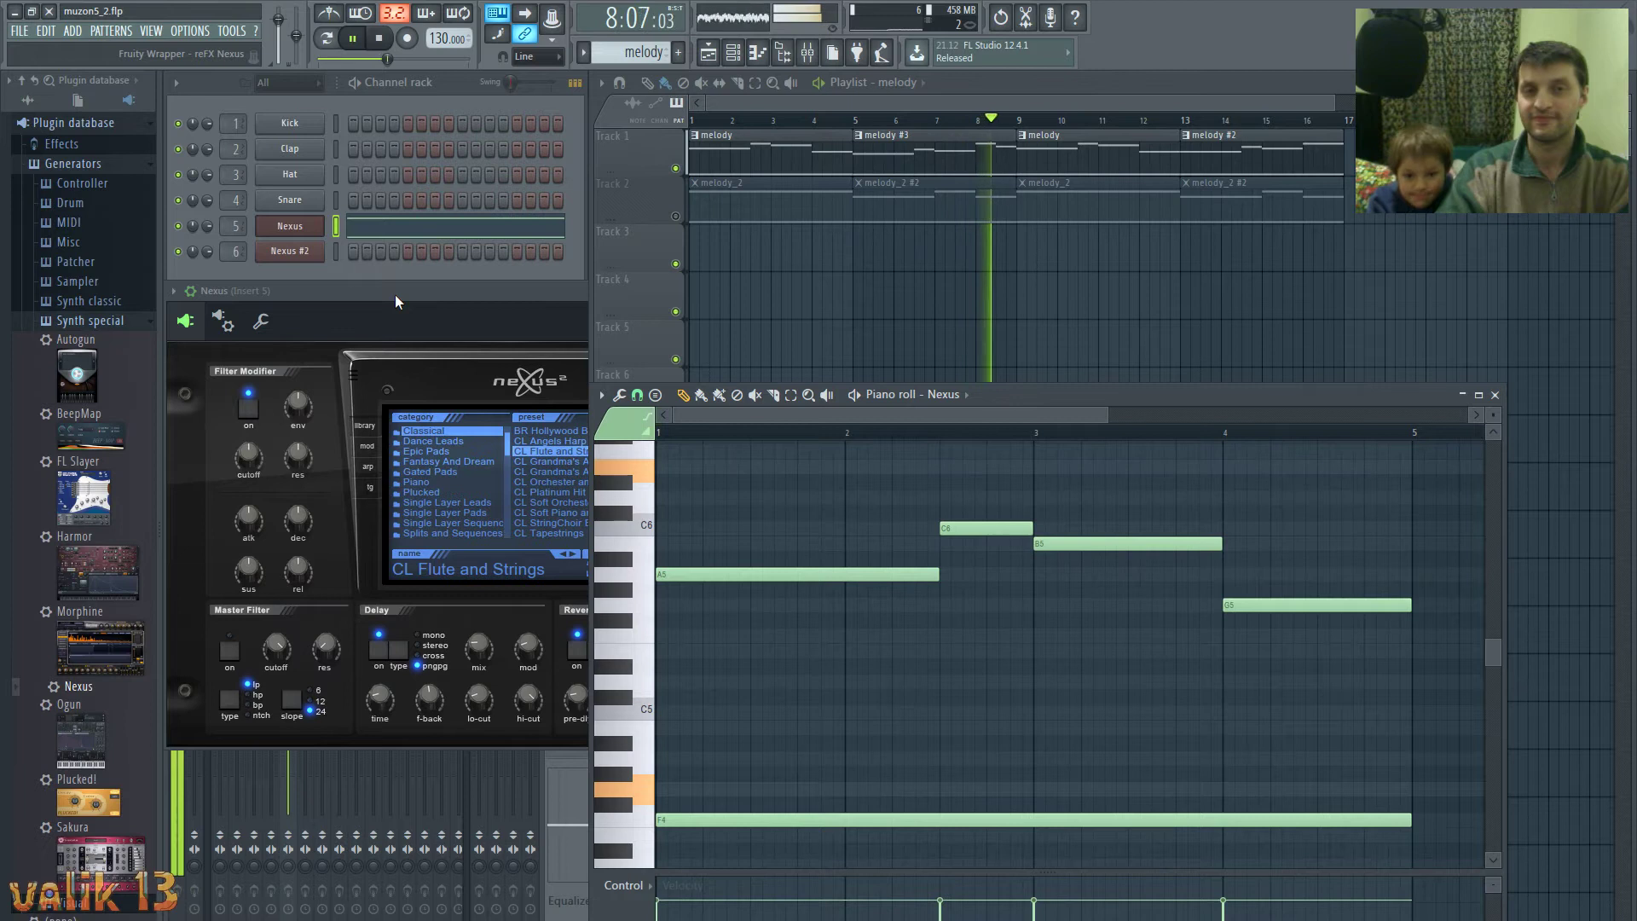
key("space")
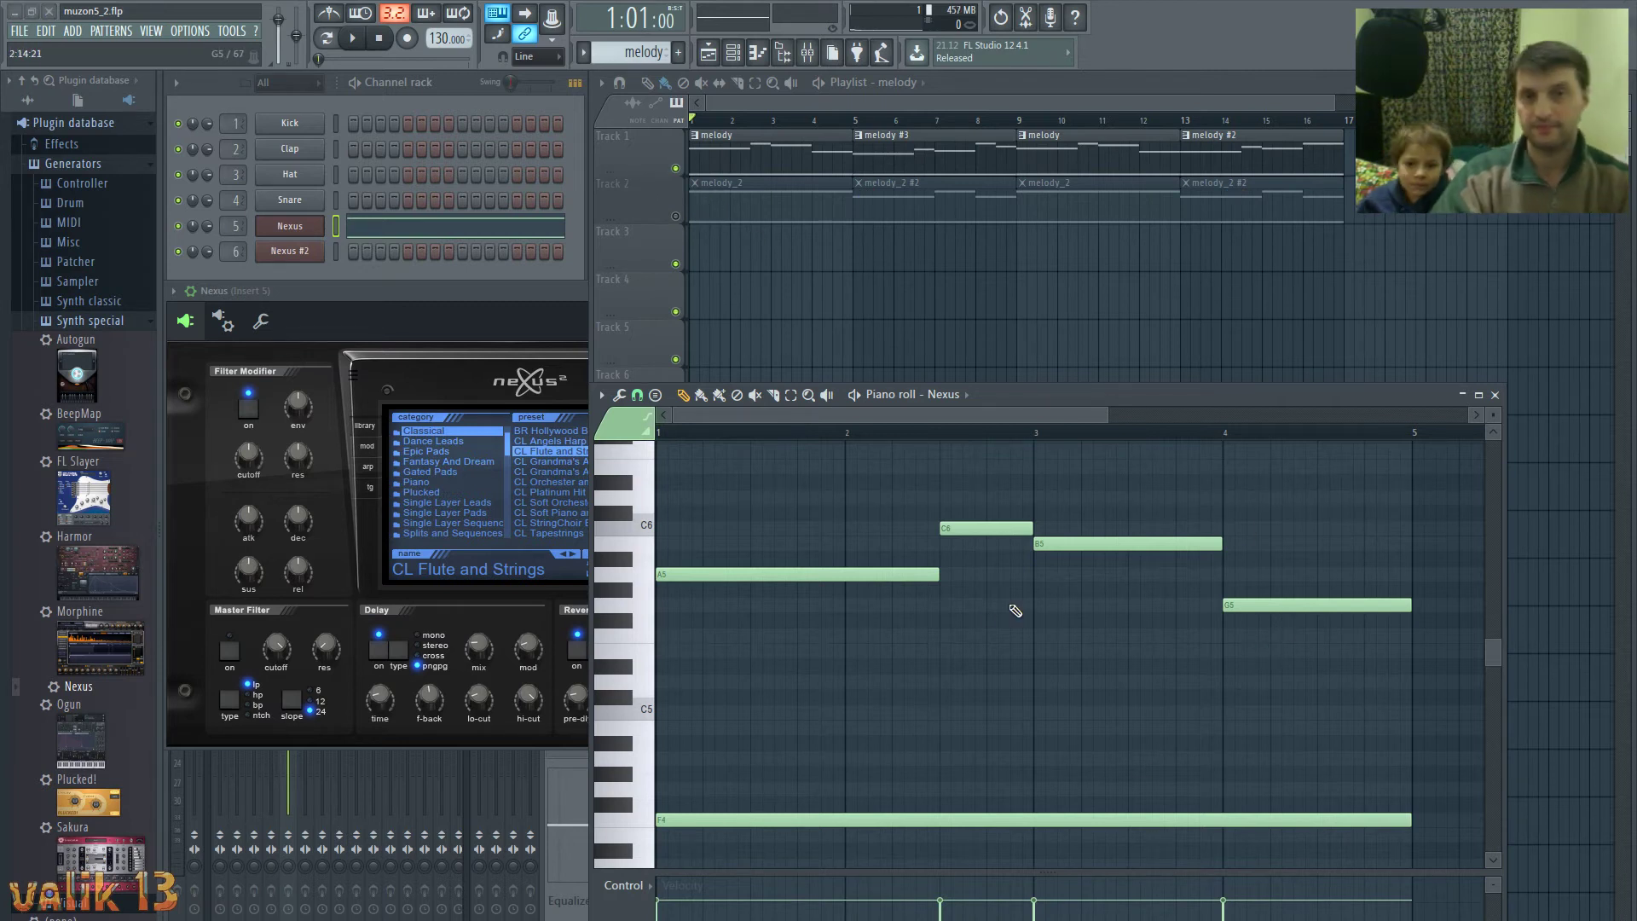
- Unmute playlist Track 2 and play the whole arrangement with both melody tracks, bringing up the piano roll and the Nexus synth
left_click(676, 217)
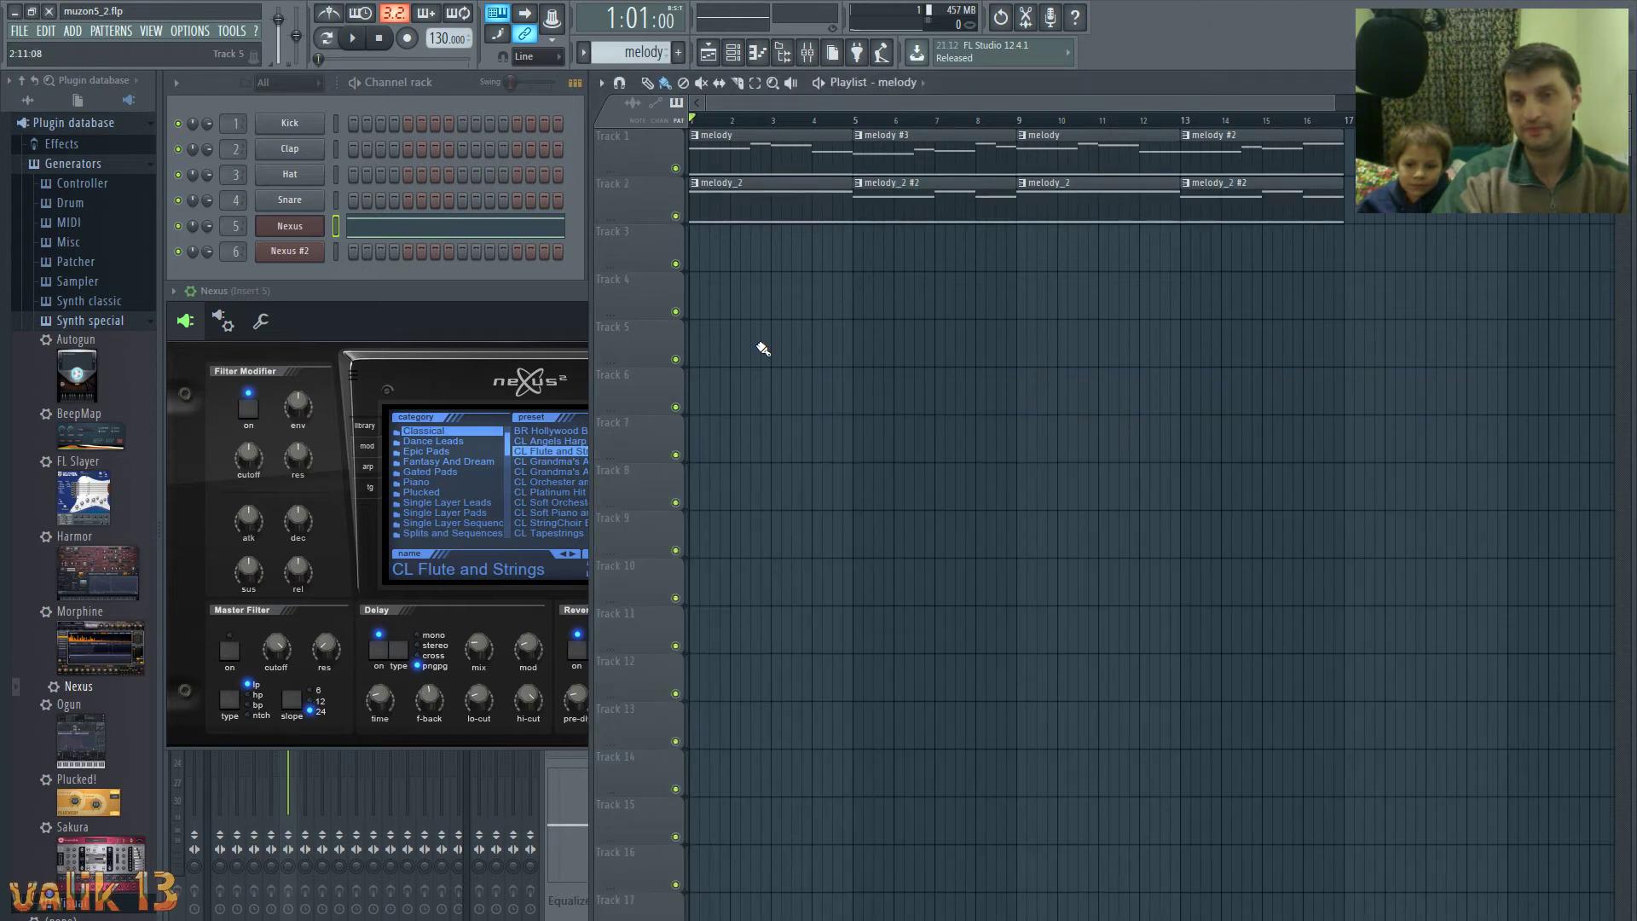
key("space")
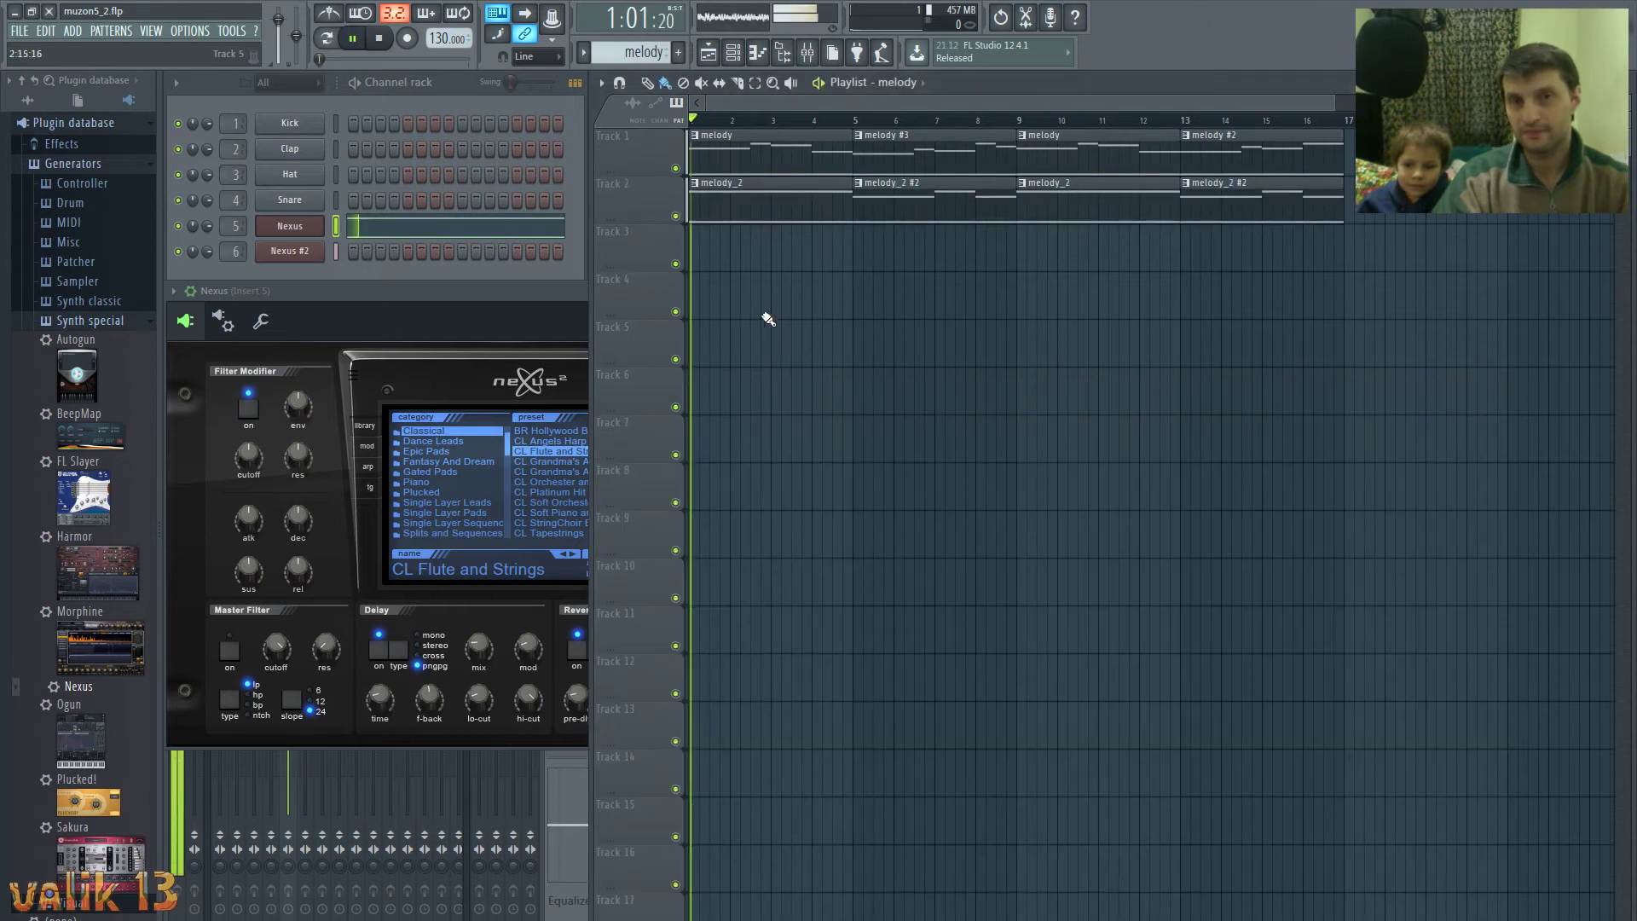
left_click(757, 53)
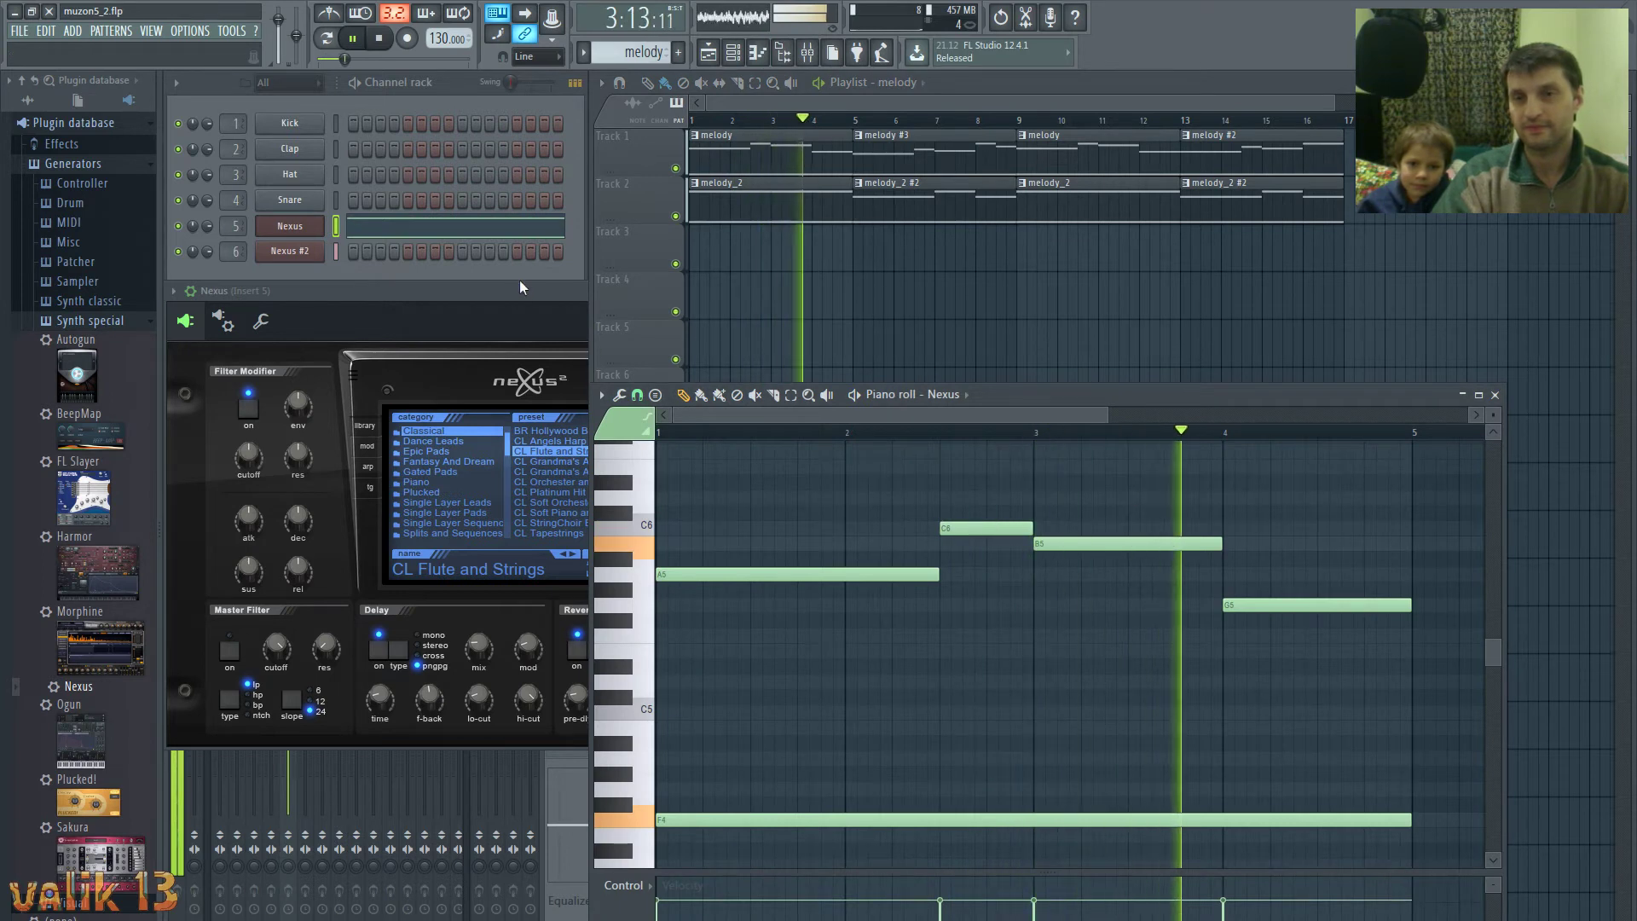
left_click(534, 298)
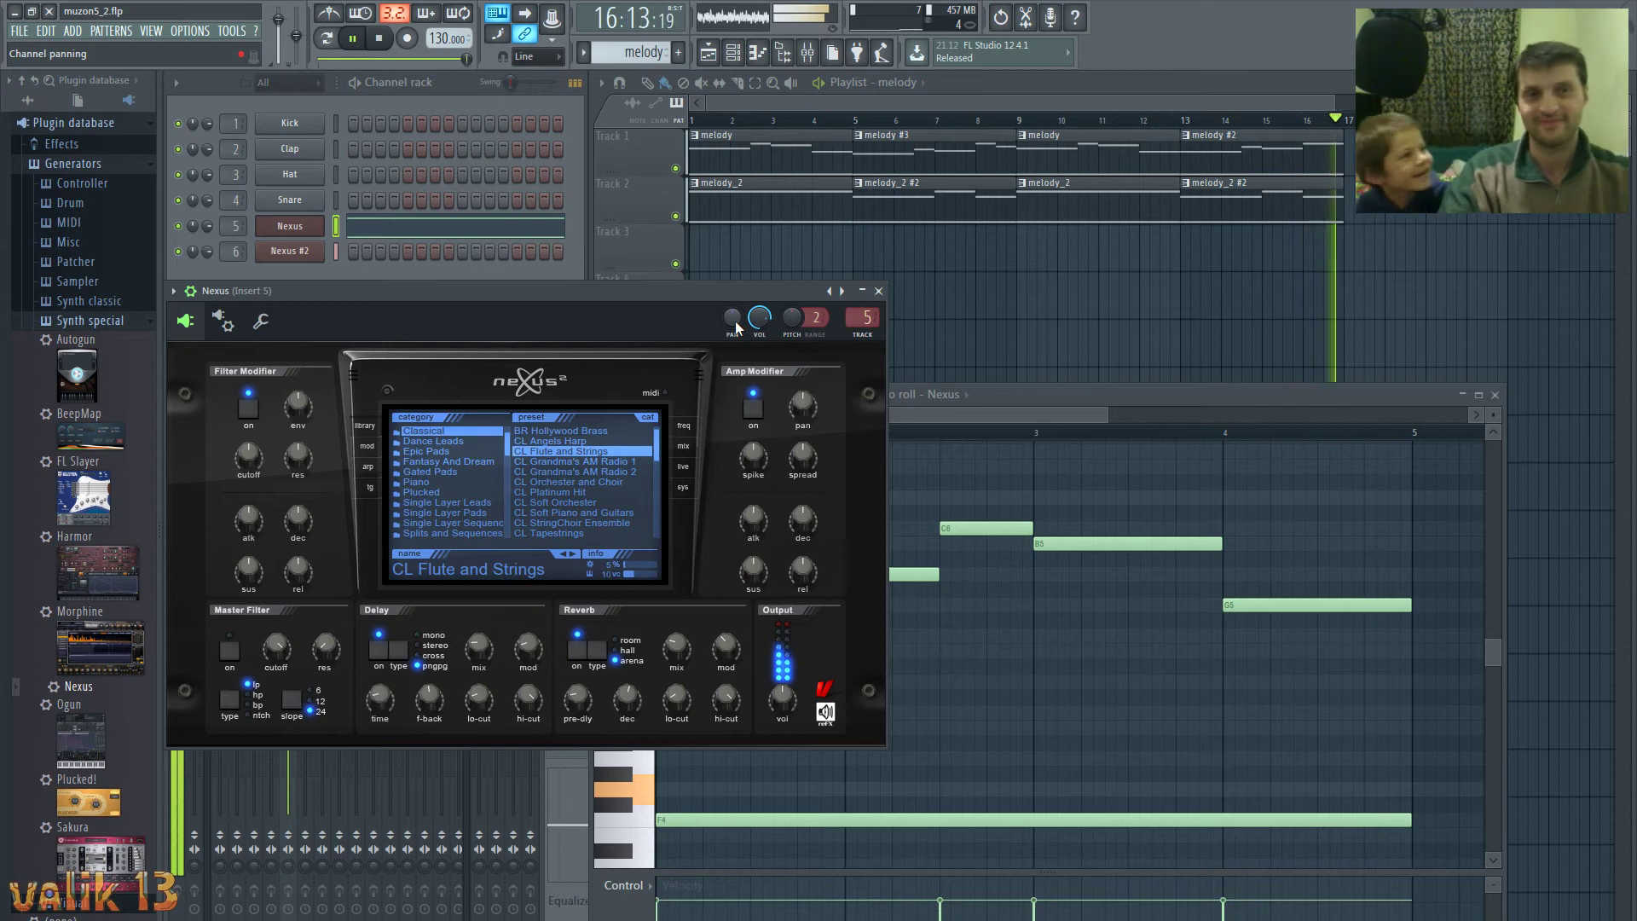
key("space")
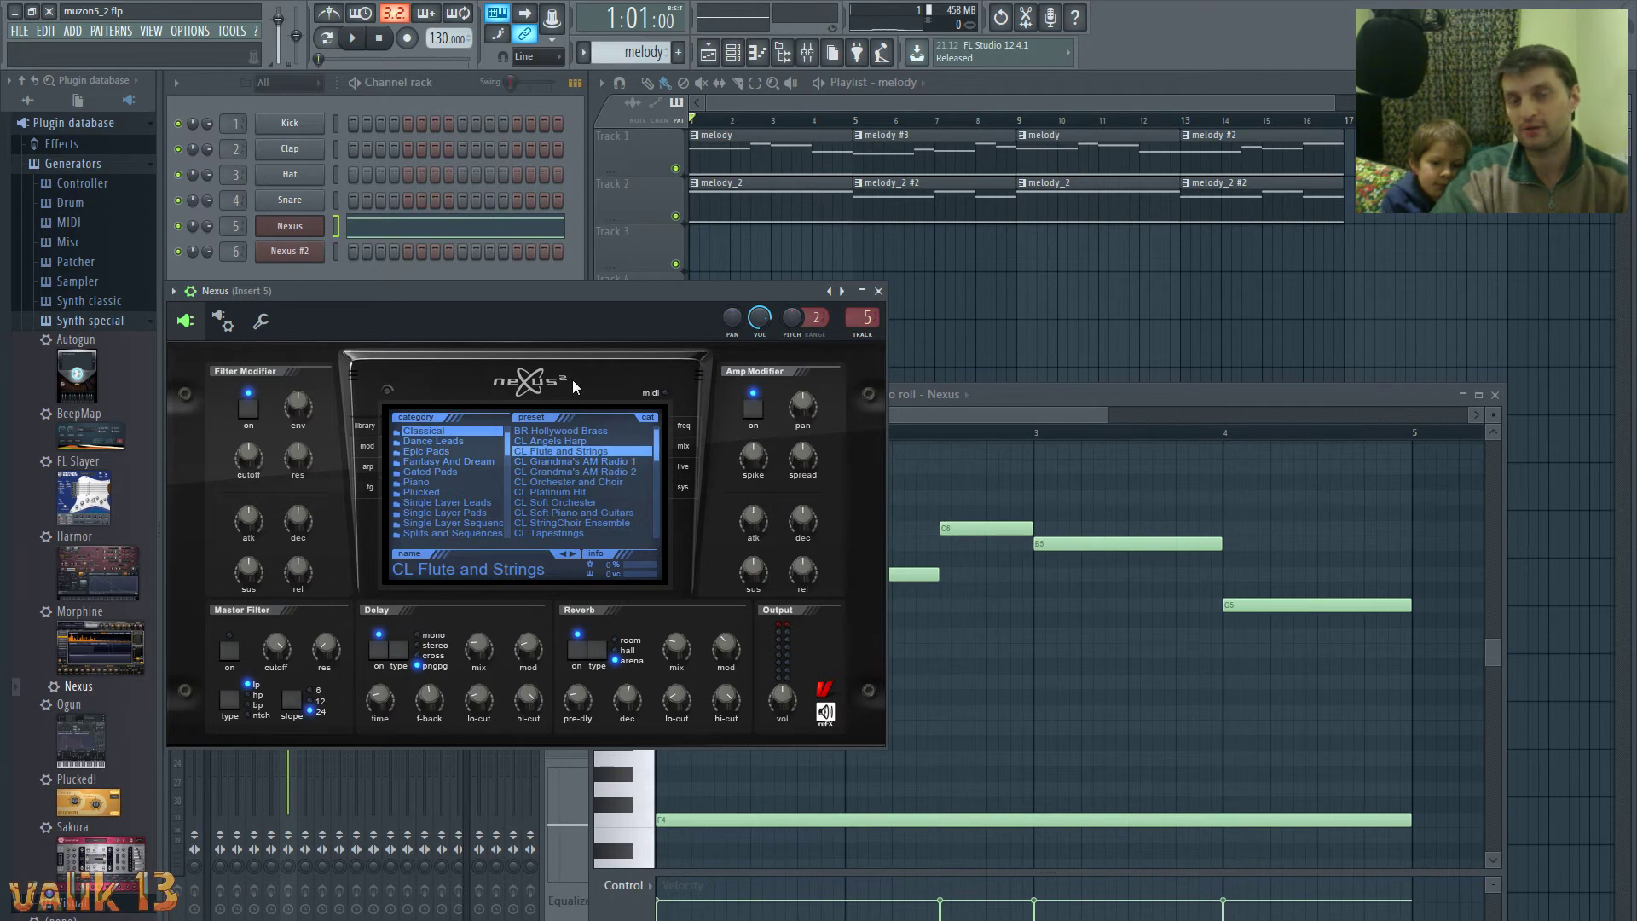
- Bring the piano roll forward and save the project under its current name
left_click(1092, 399)
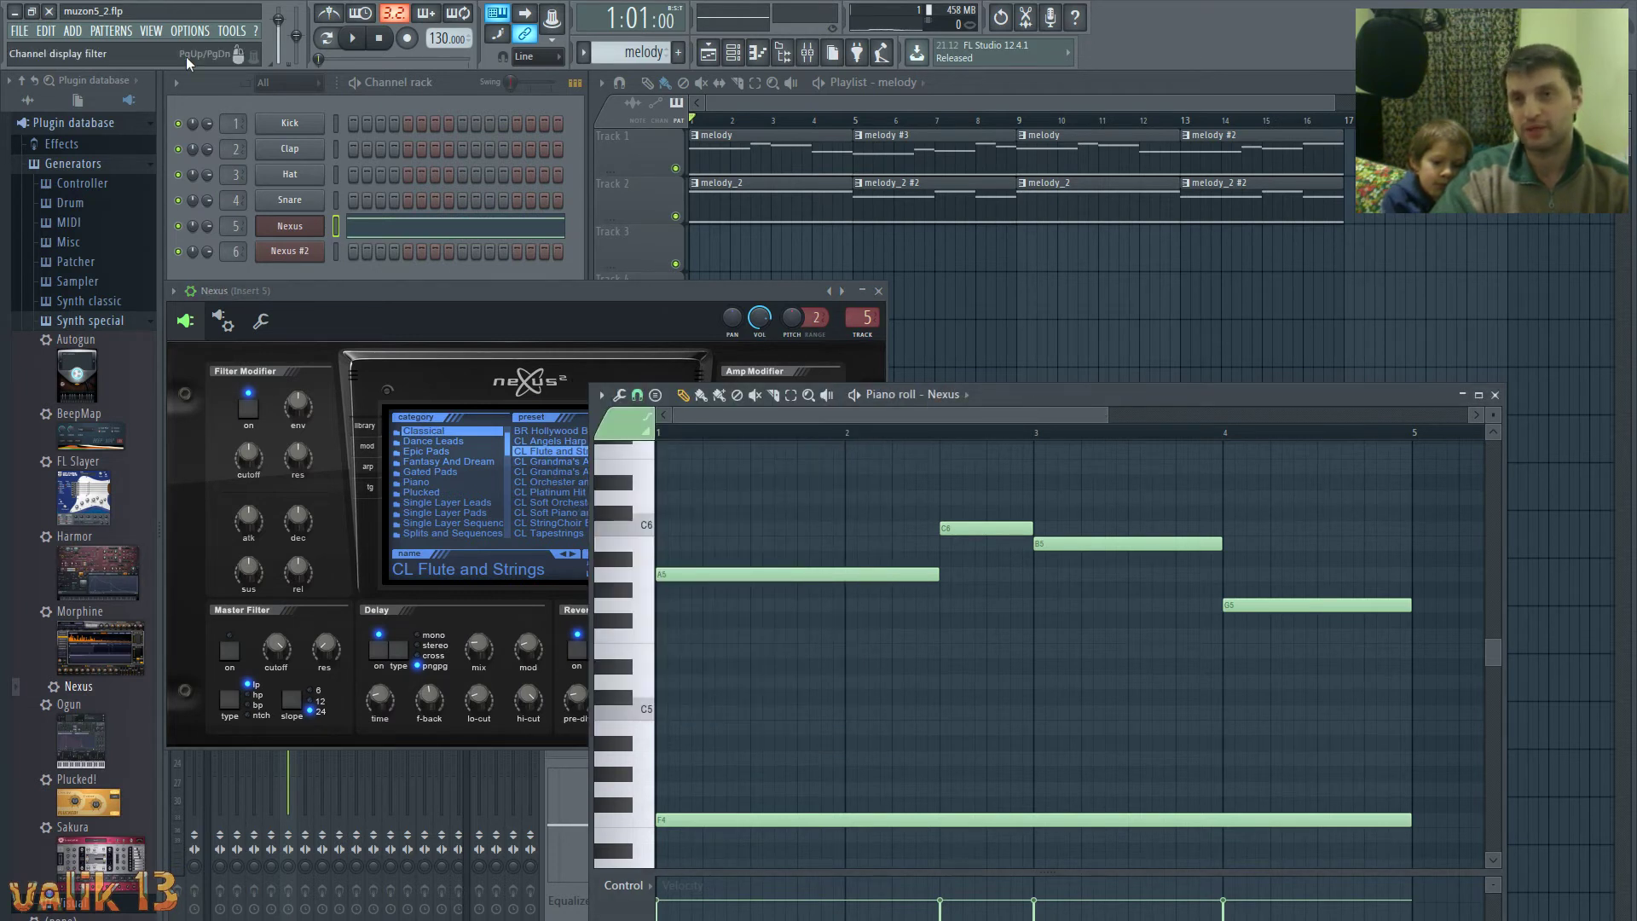
left_click(27, 34)
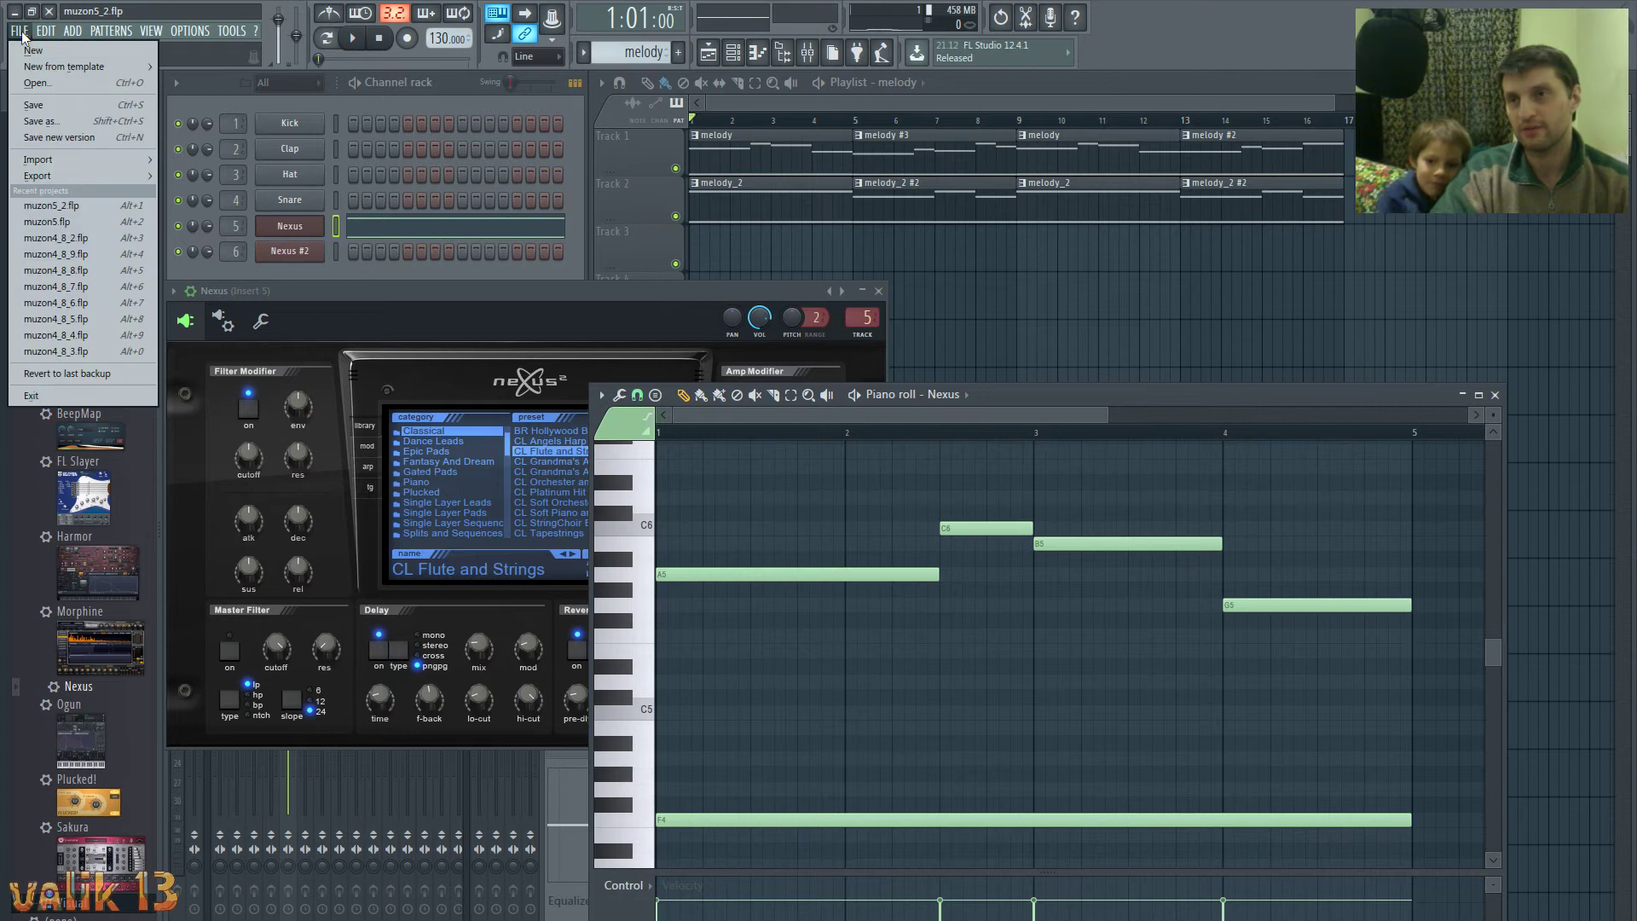
left_click(46, 105)
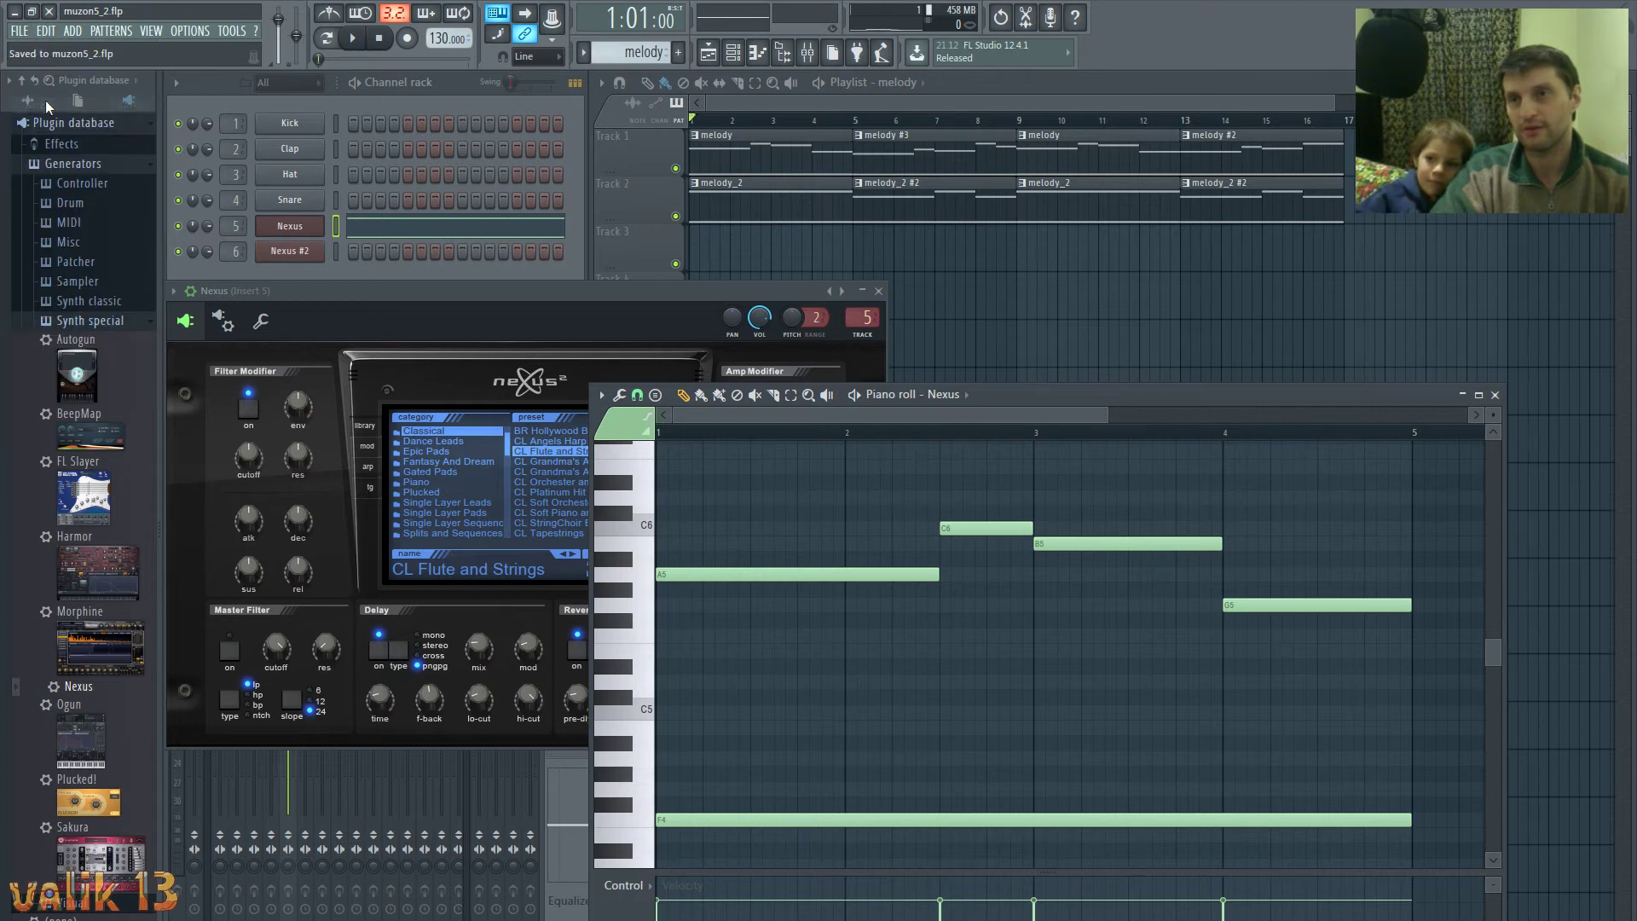
- Open the first melody clip on Track 1 in the piano roll and play it briefly in pattern mode
left_click(794, 137)
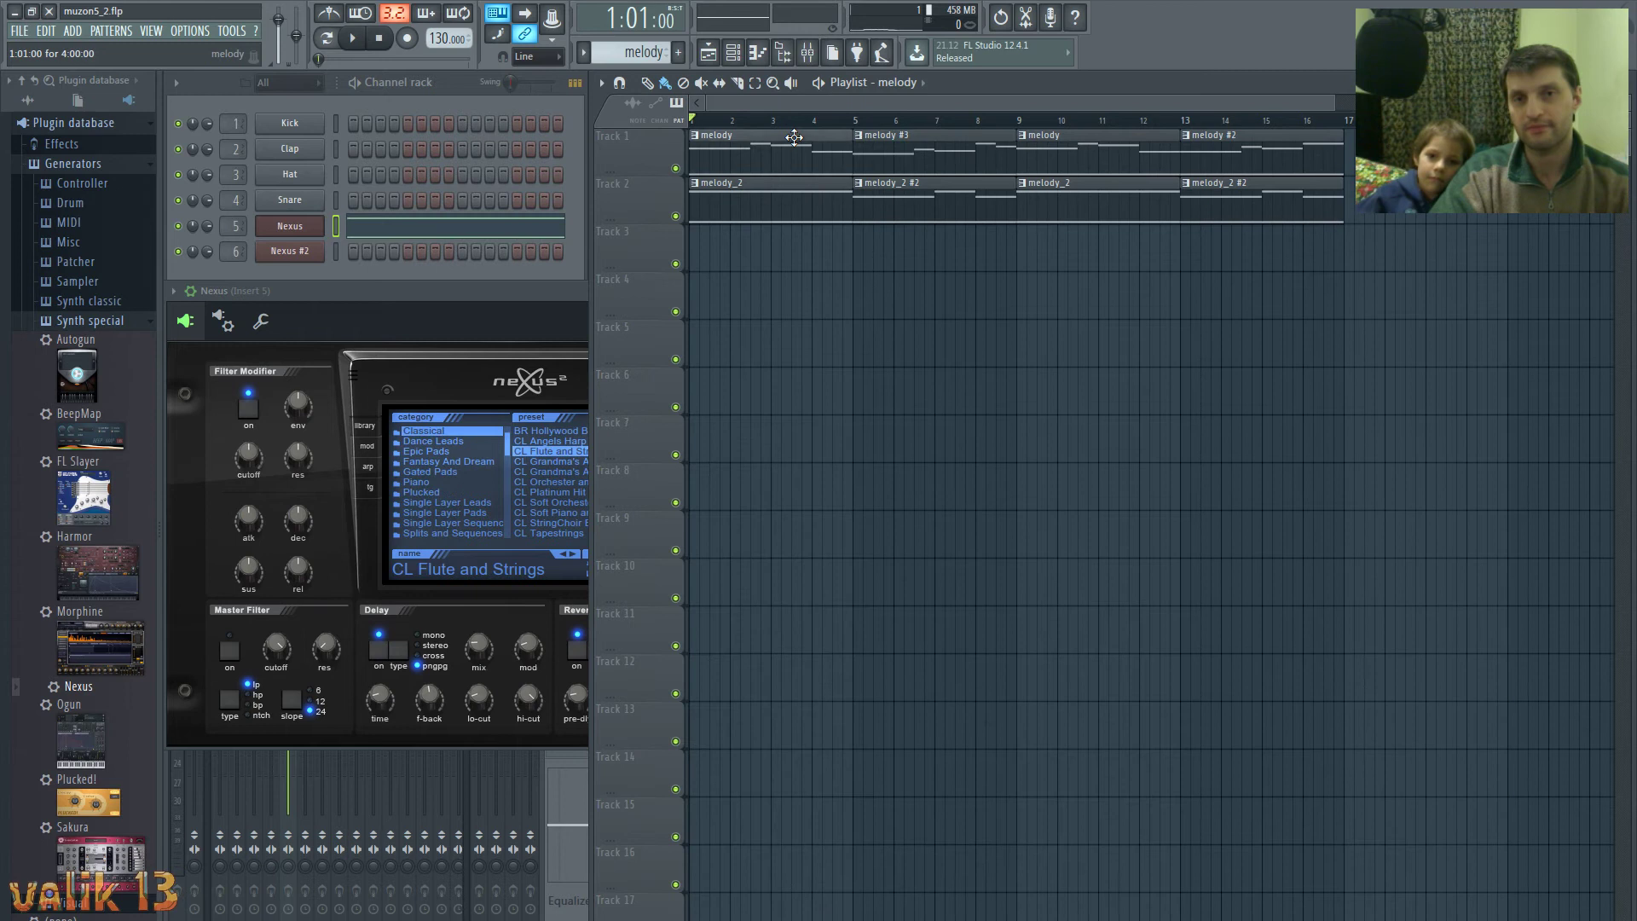
double_click(793, 137)
left_click_drag(1001, 412, 792, 412)
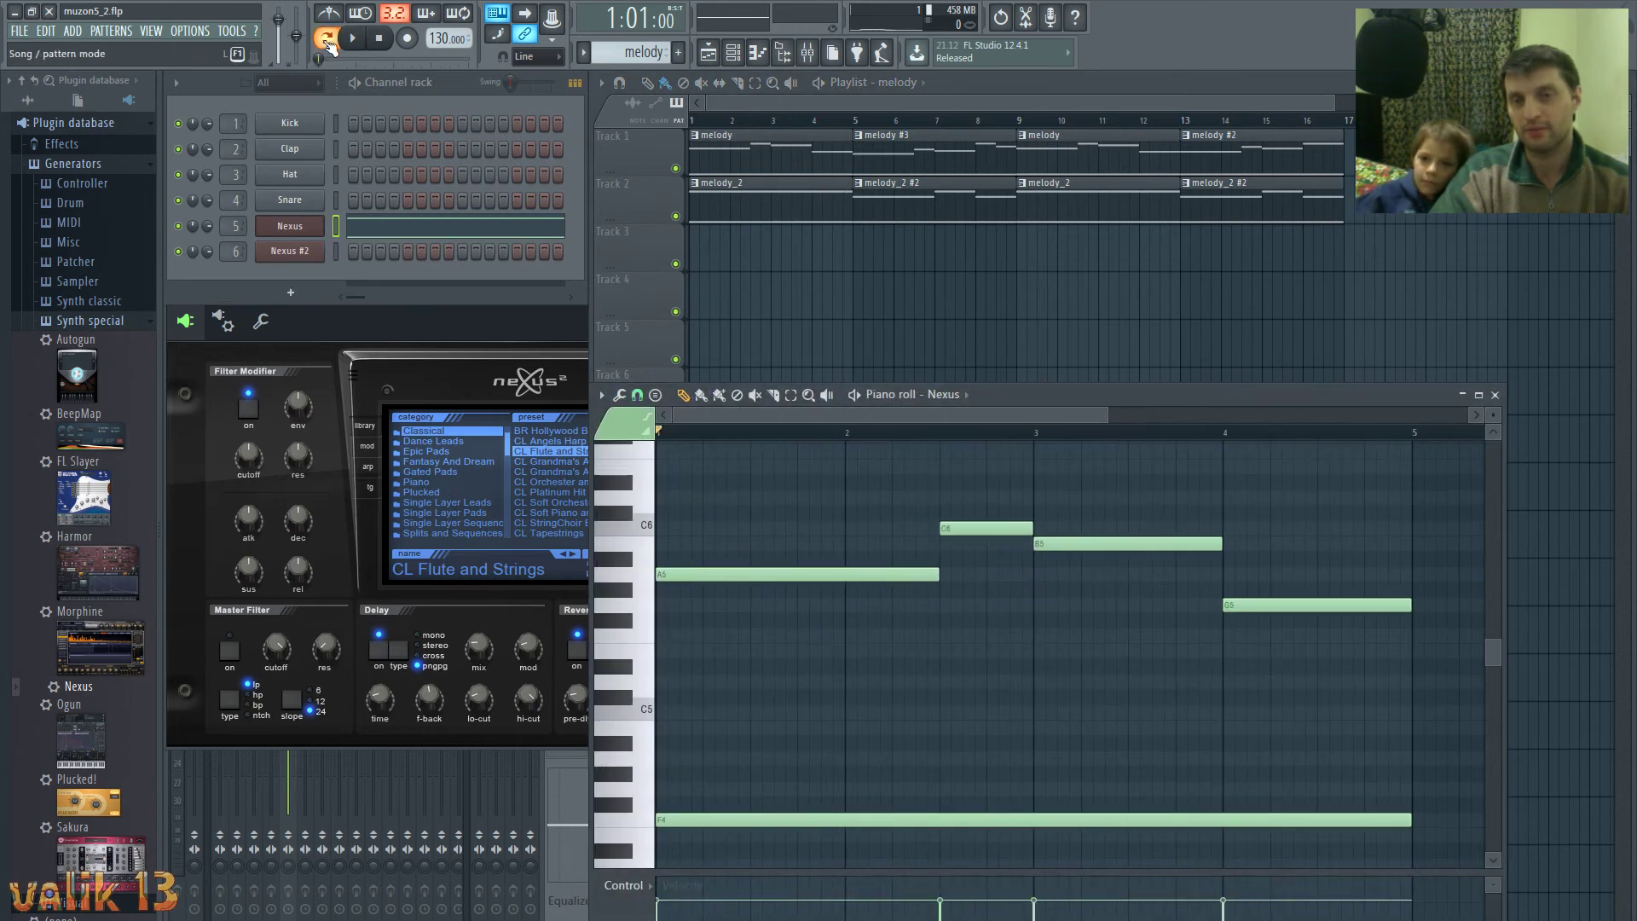
key("space")
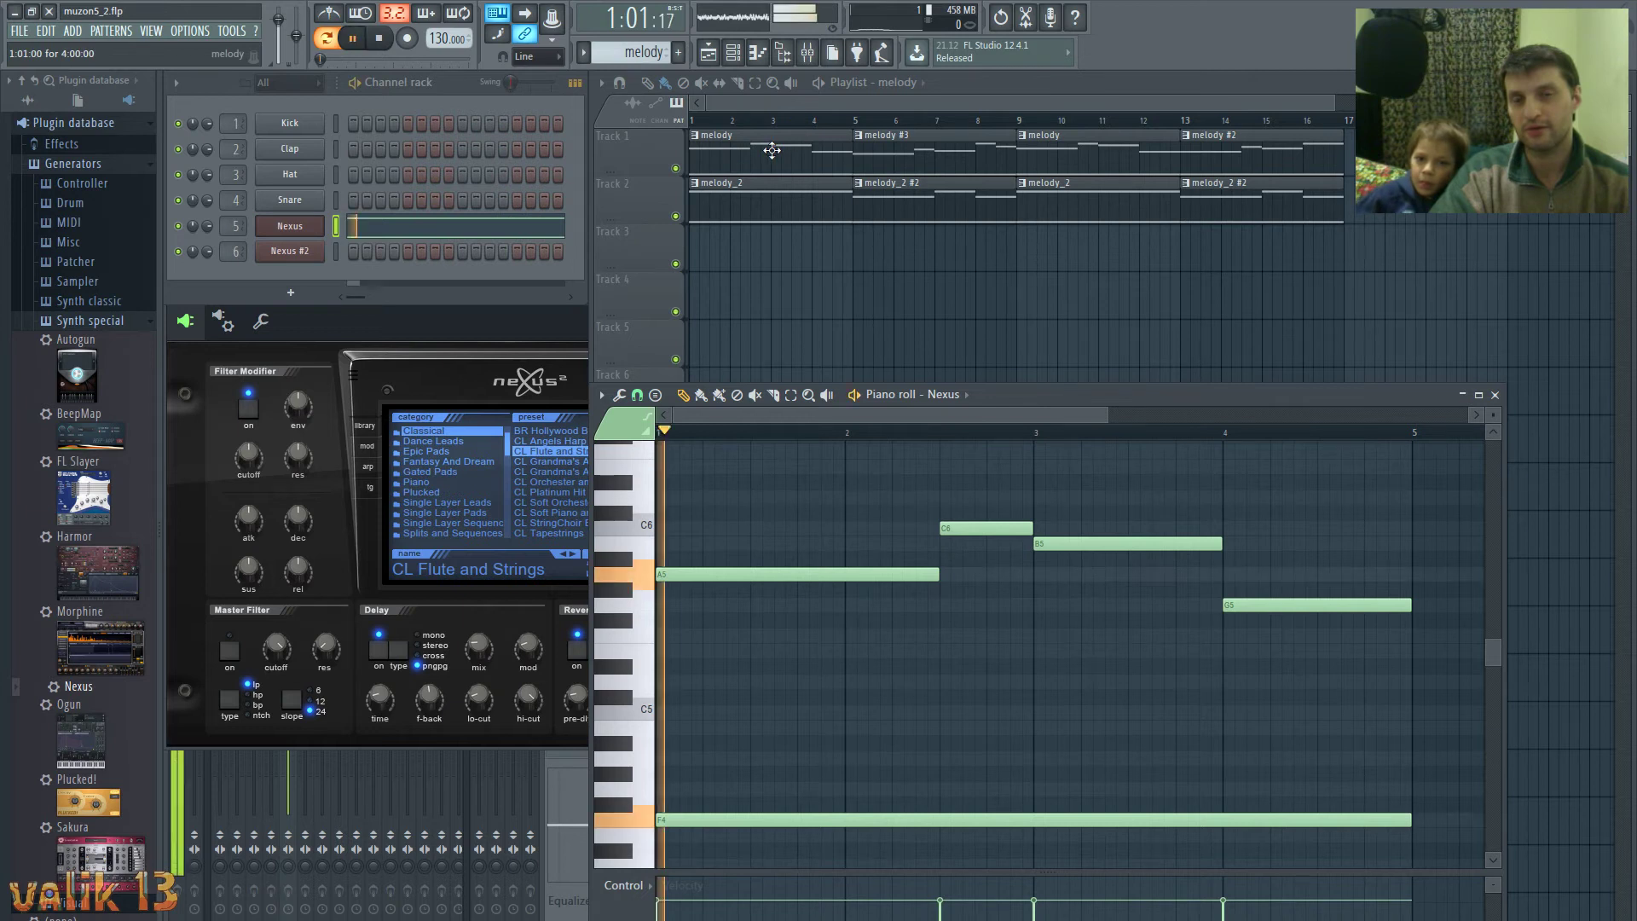
key("space")
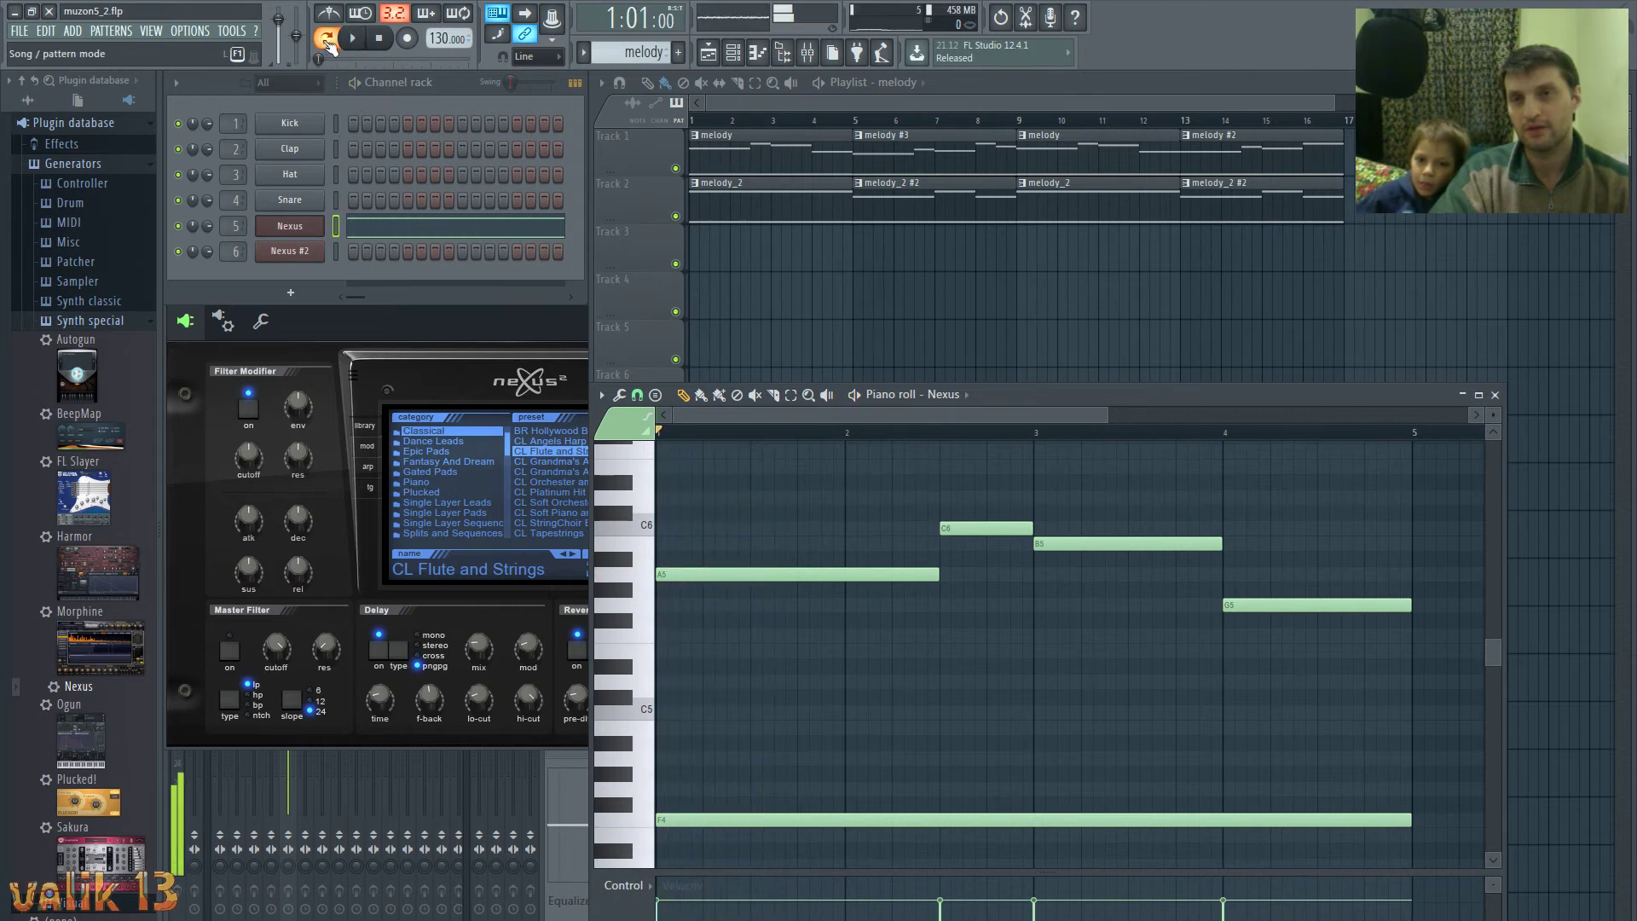
- Switch playback to song mode and briefly play the arrangement from the start
left_click(327, 40)
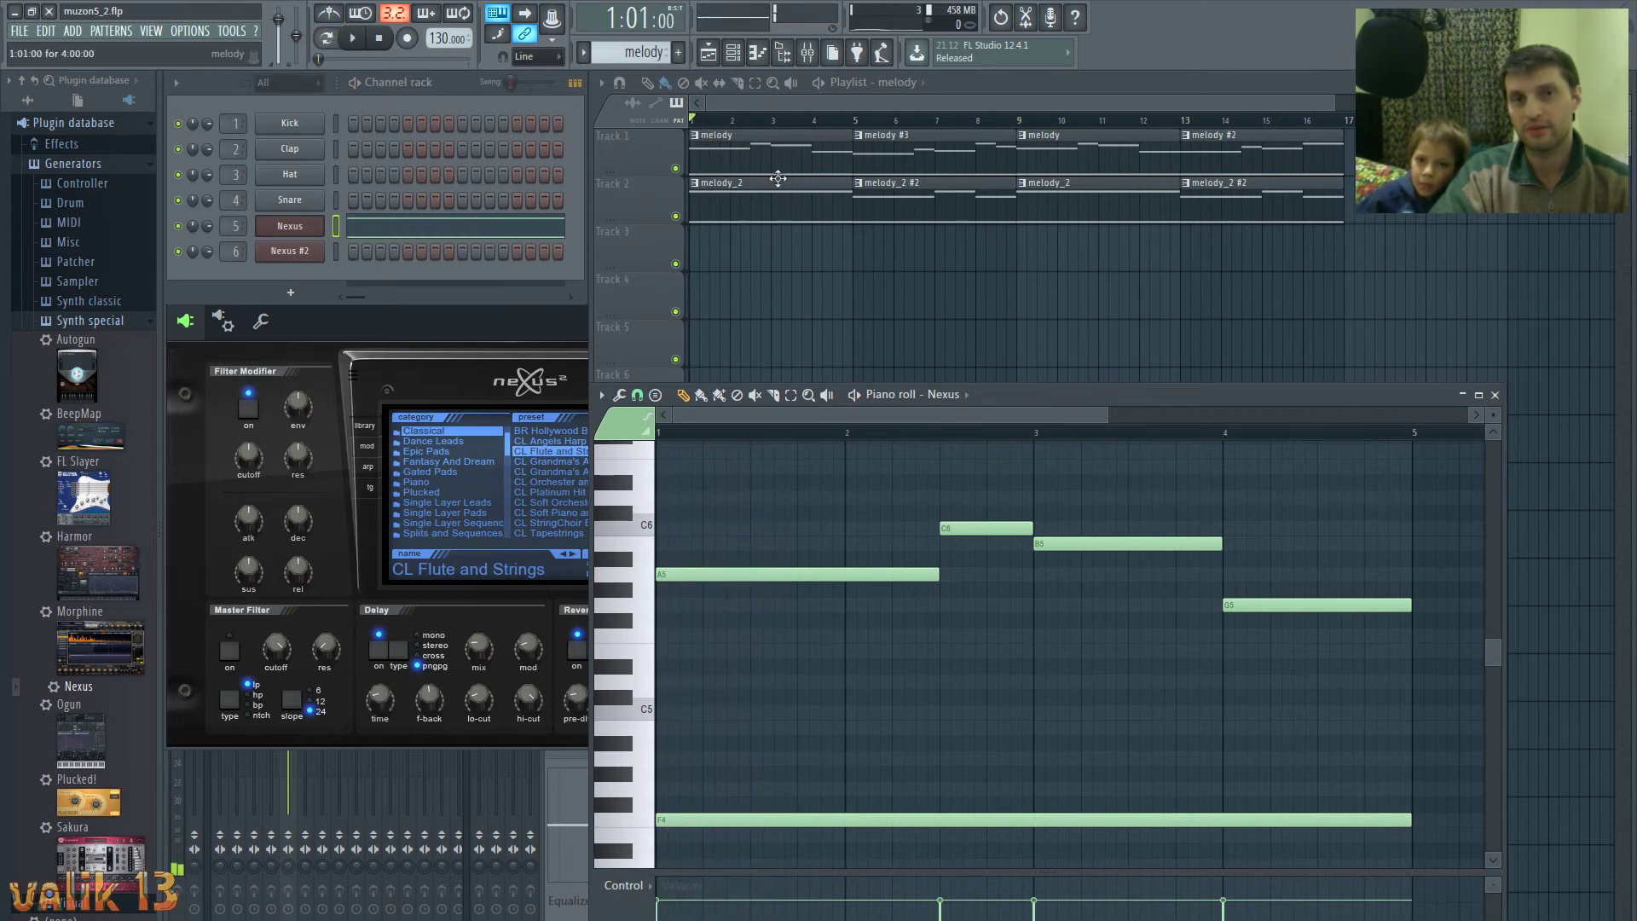
key("space")
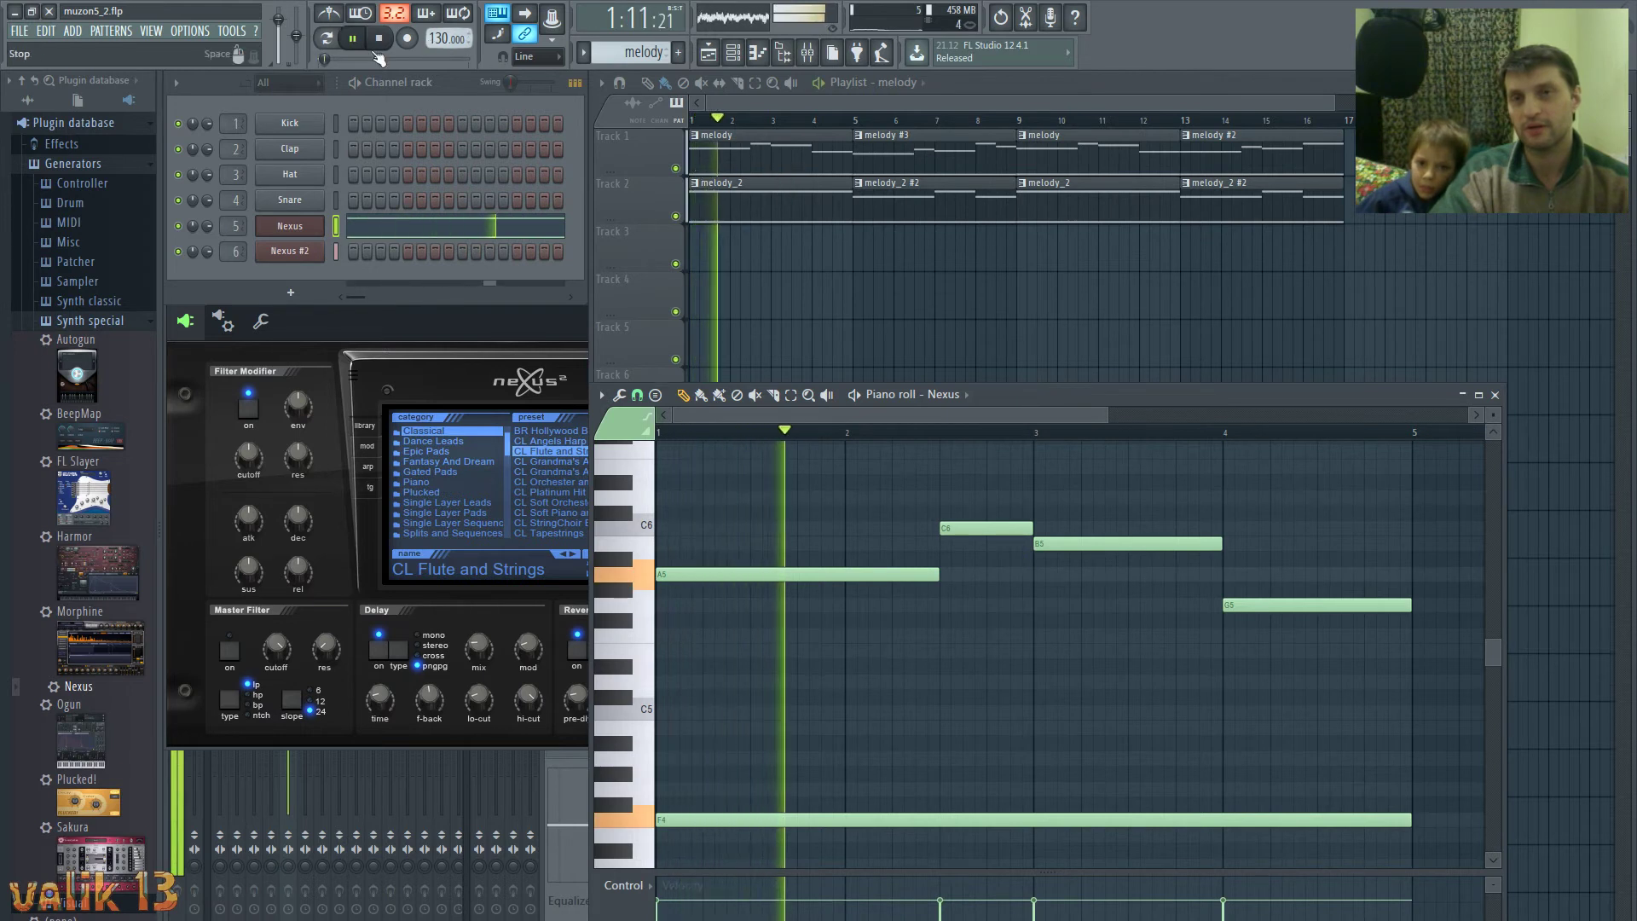
key("space")
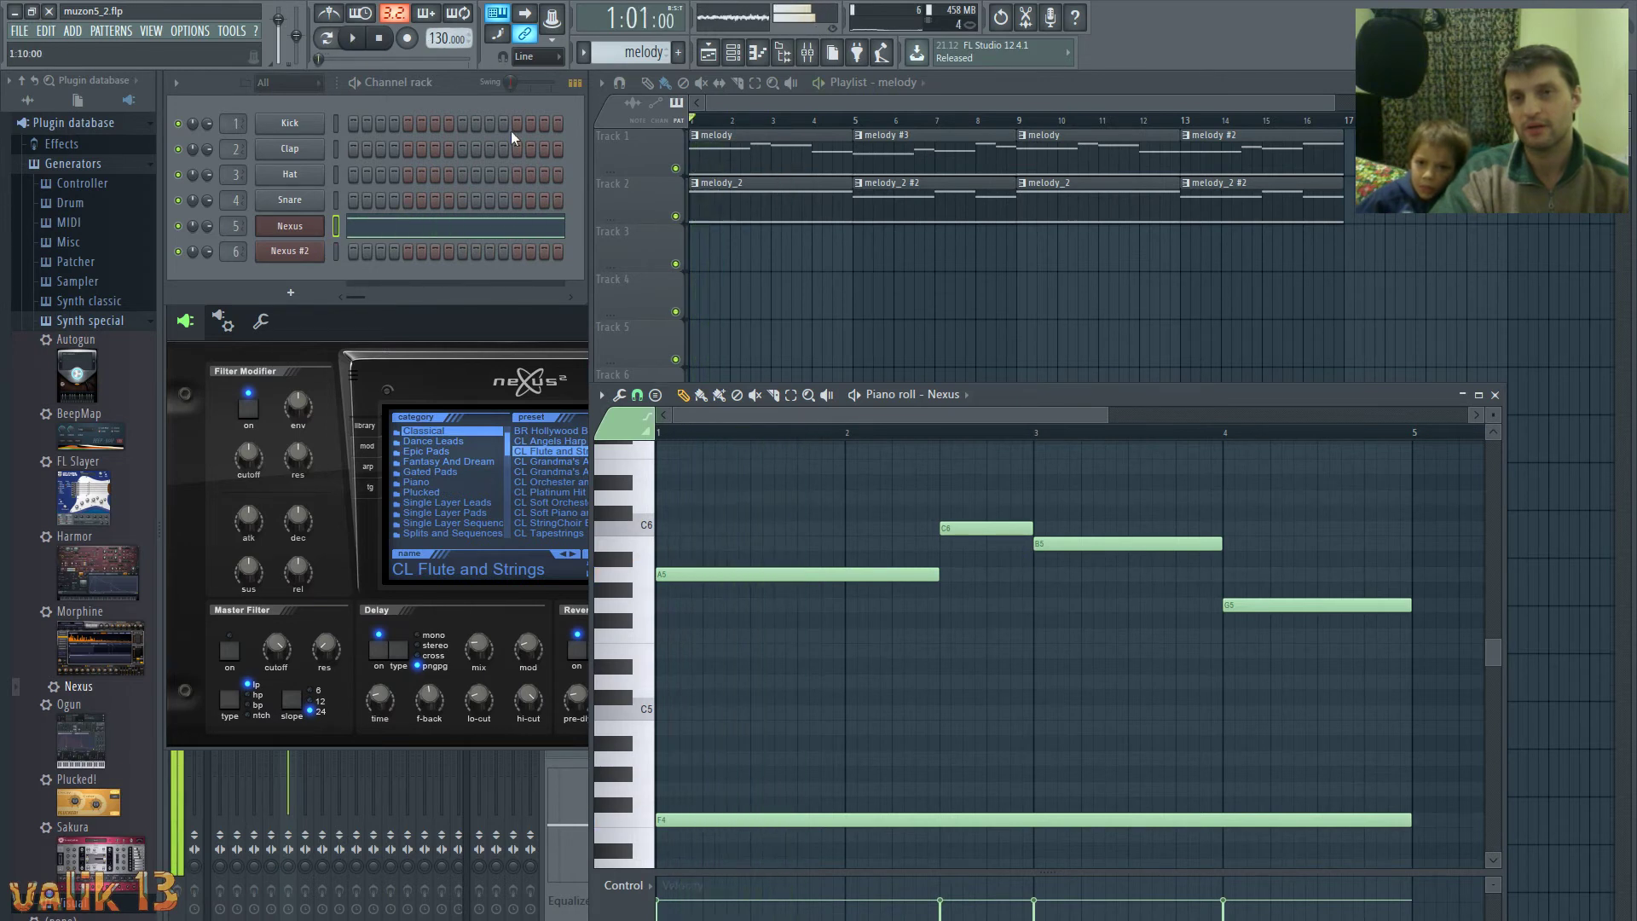
- Bring up the Nexus synth, play the song briefly, and switch to pattern mode to preview only the melody pattern
left_click(496, 321)
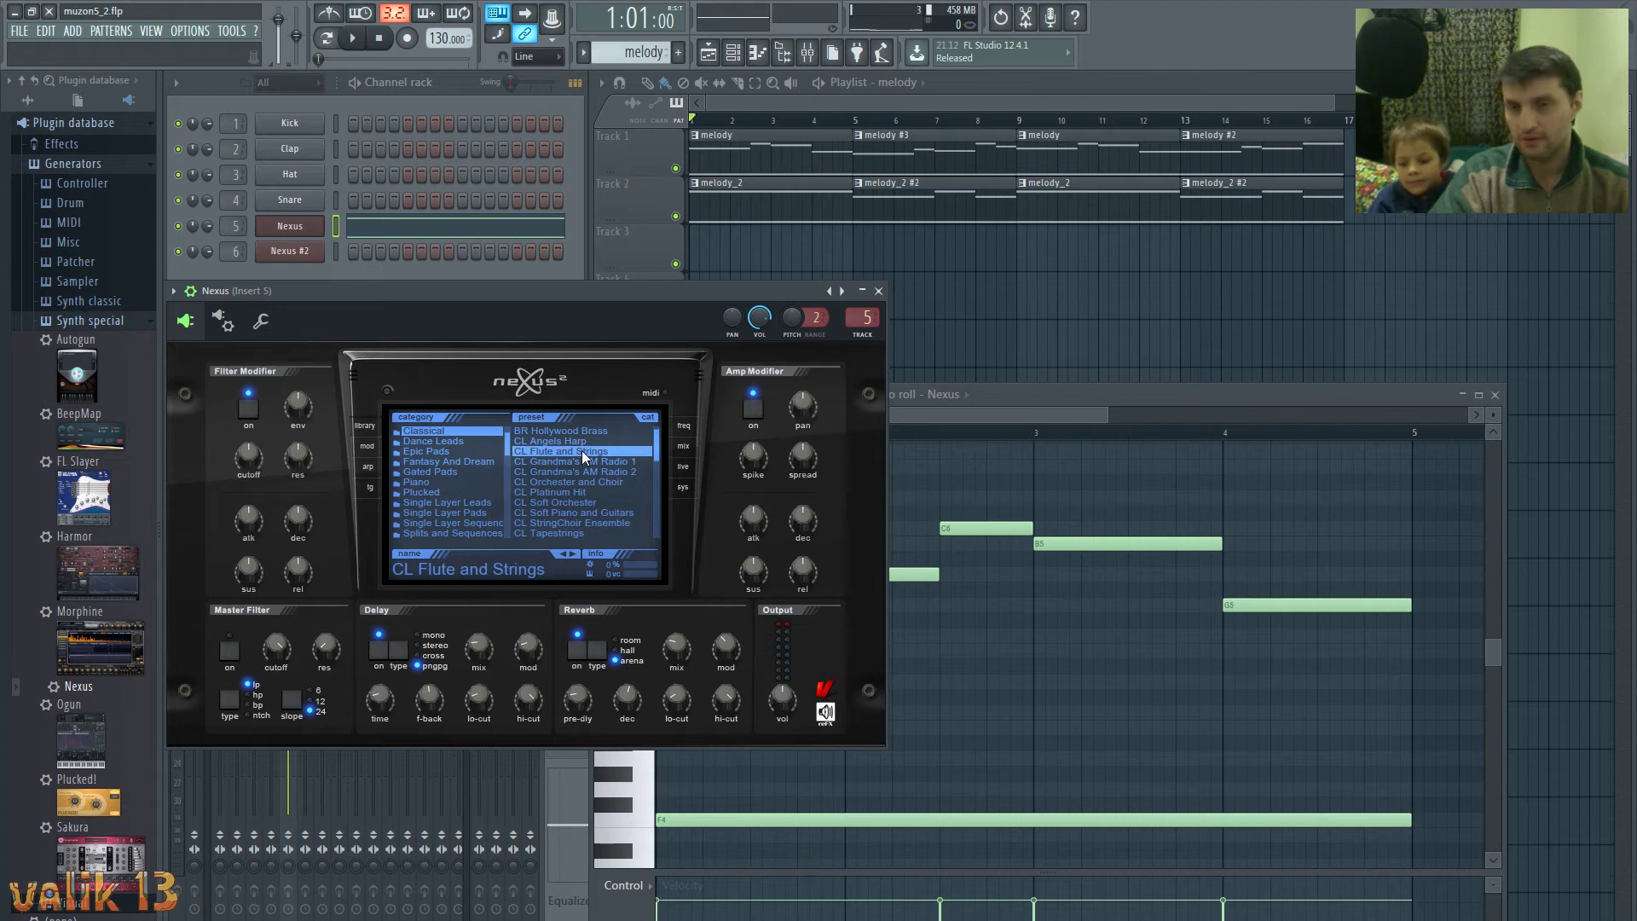
key("v")
key("space")
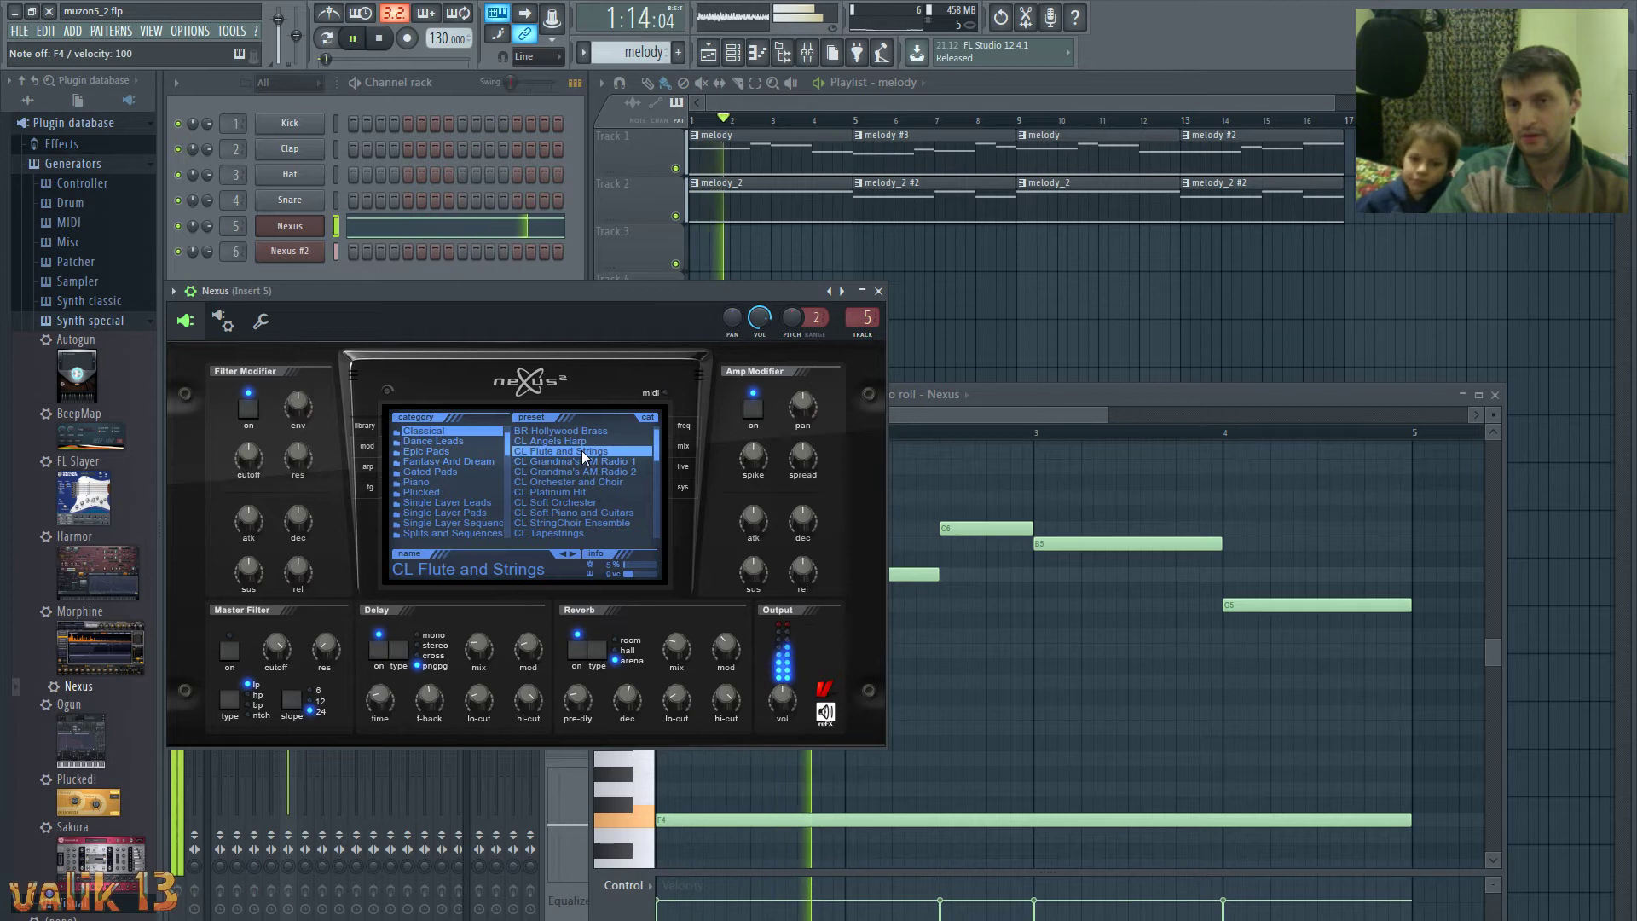
key("space")
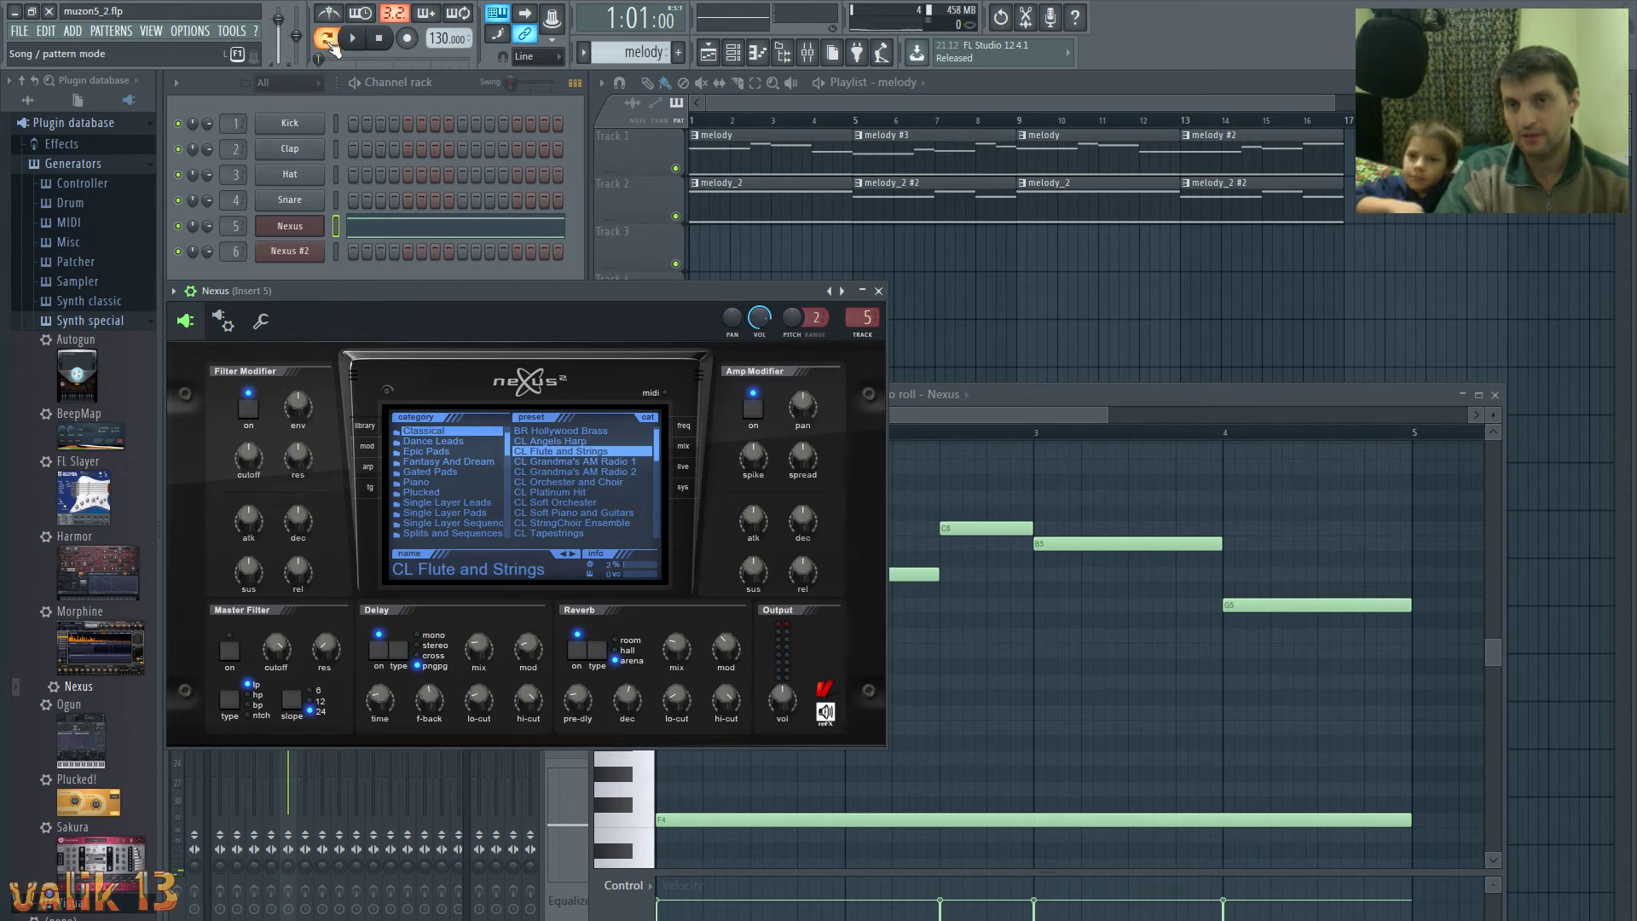
key("space")
key("space")
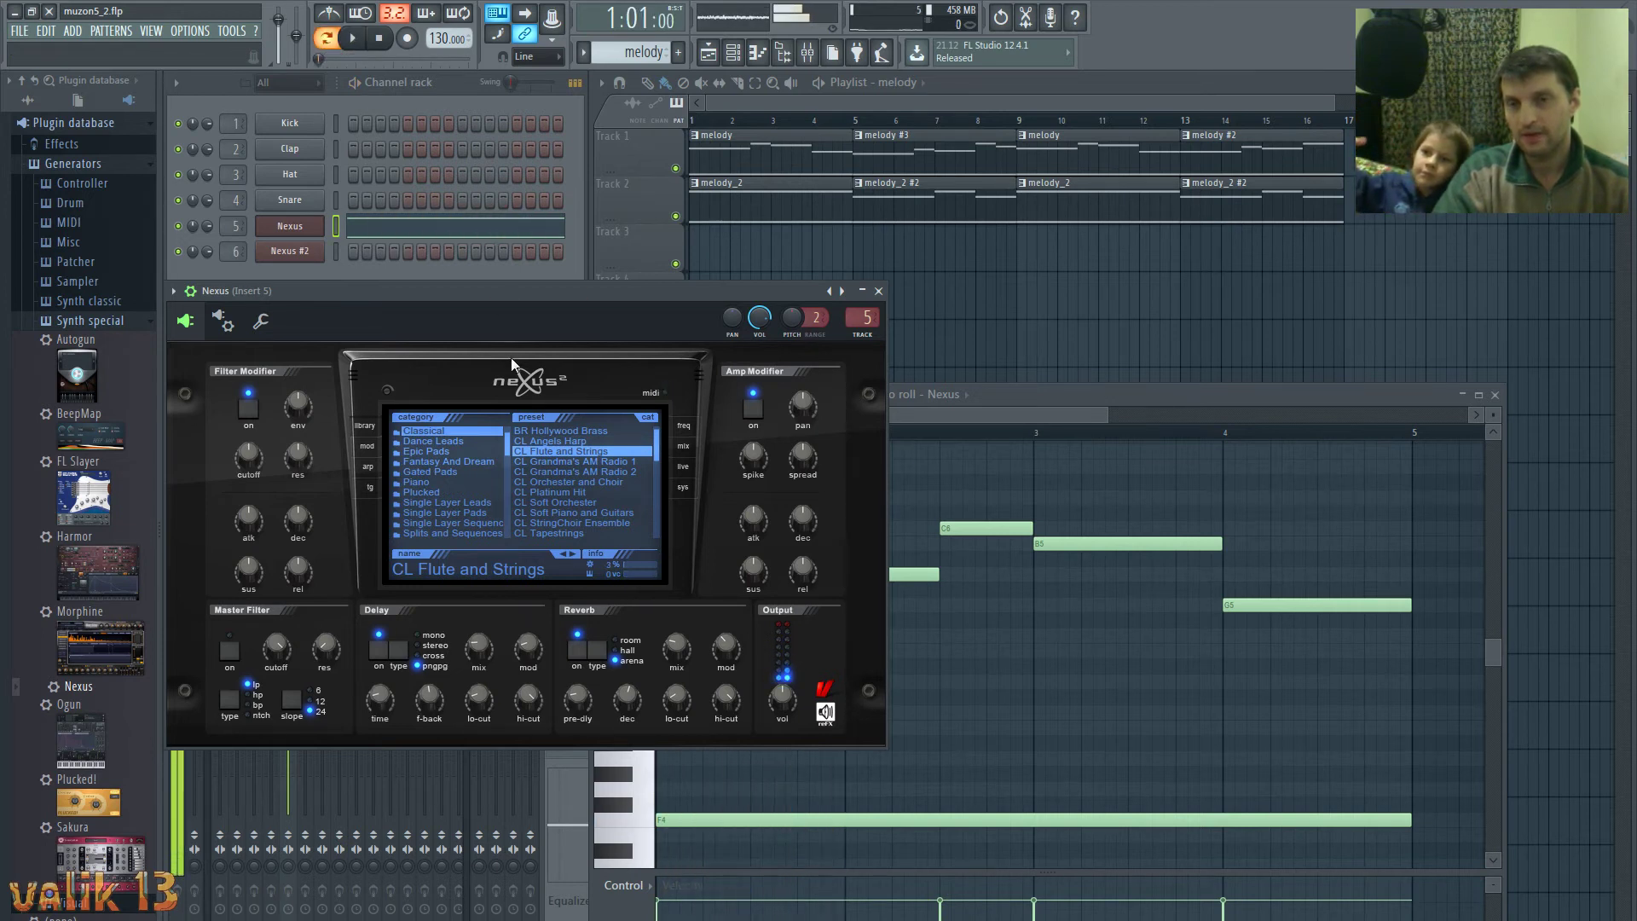
- Load the CL Orchester and Choir preset in Nexus and audition the melody pattern with it
left_click(610, 483)
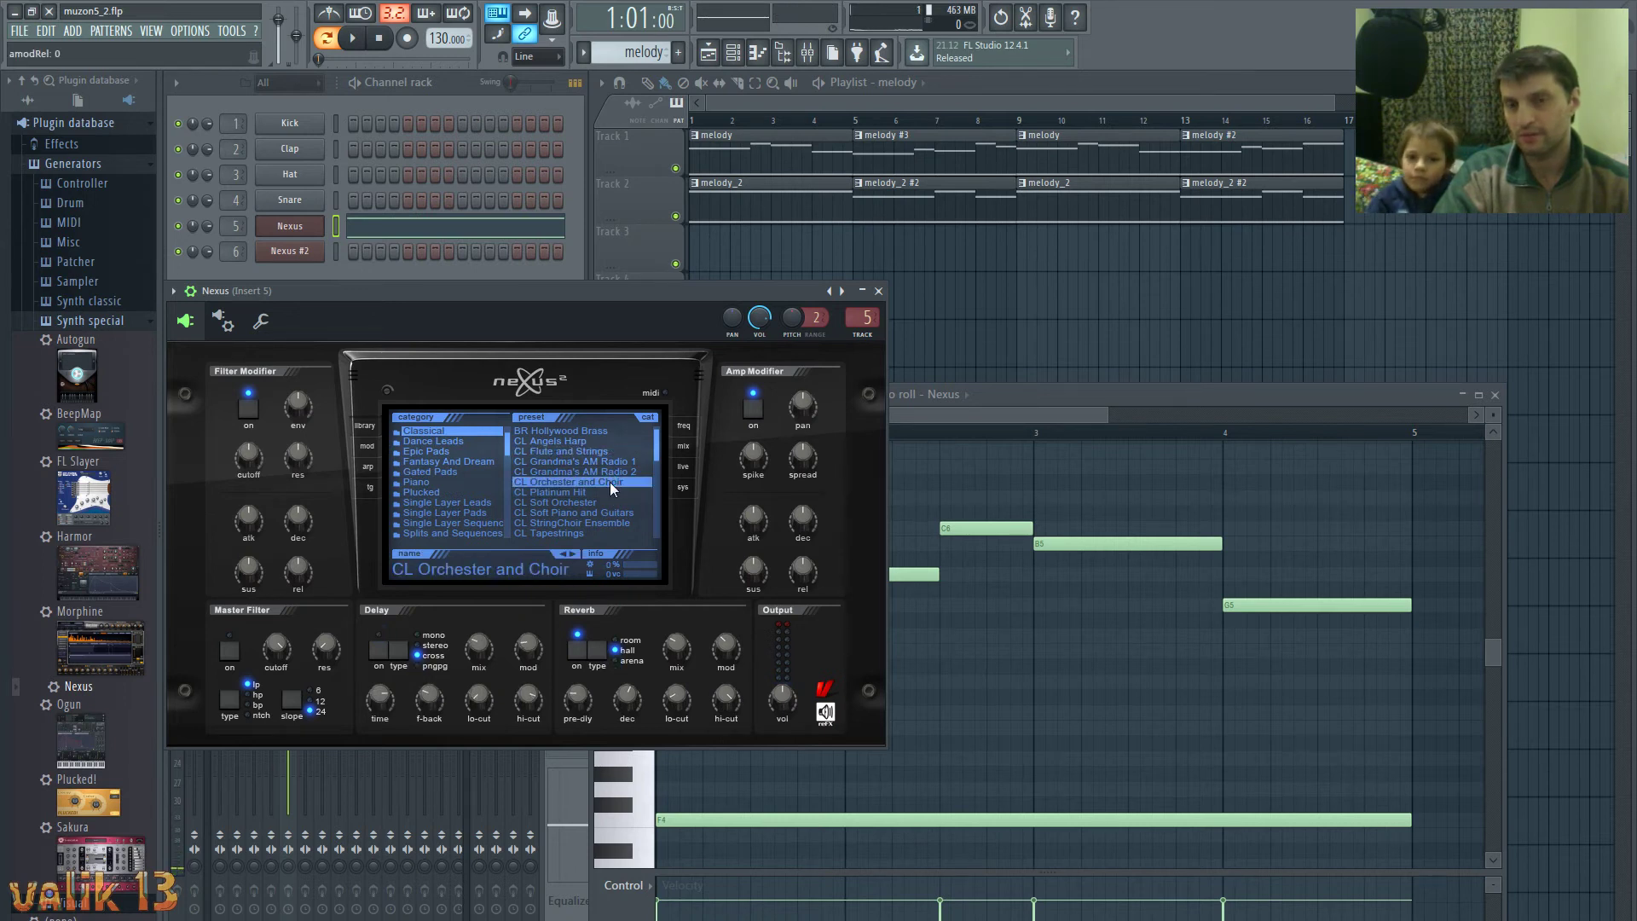
key("space")
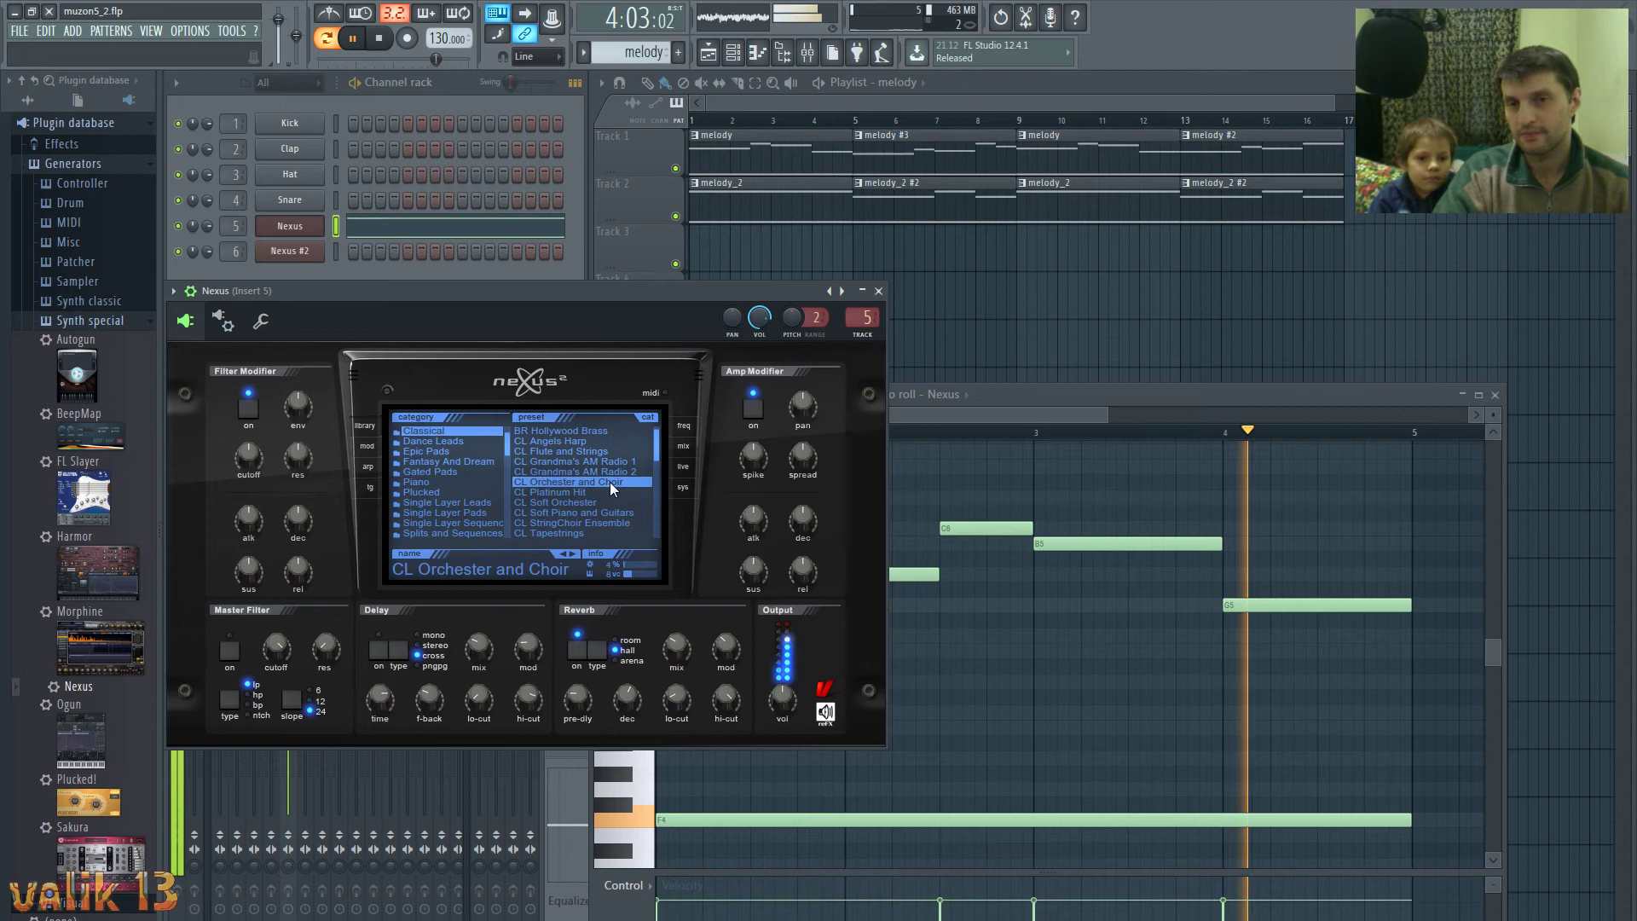
key("space")
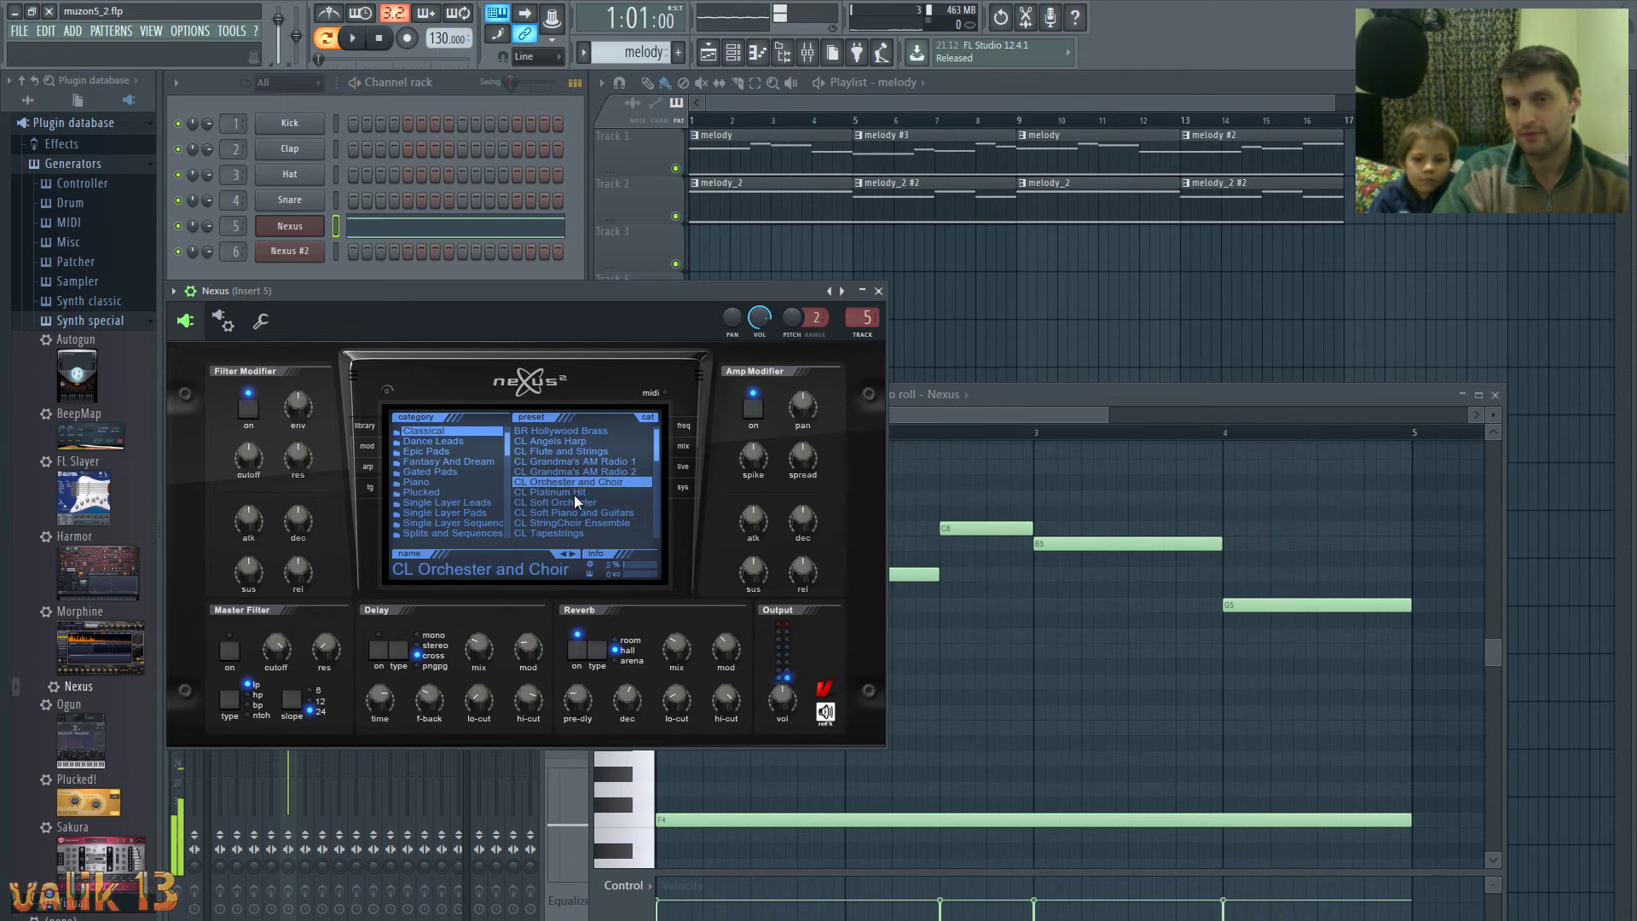
- Load the CL Platinum Hit preset in Nexus and audition the melody pattern with it
left_click(576, 493)
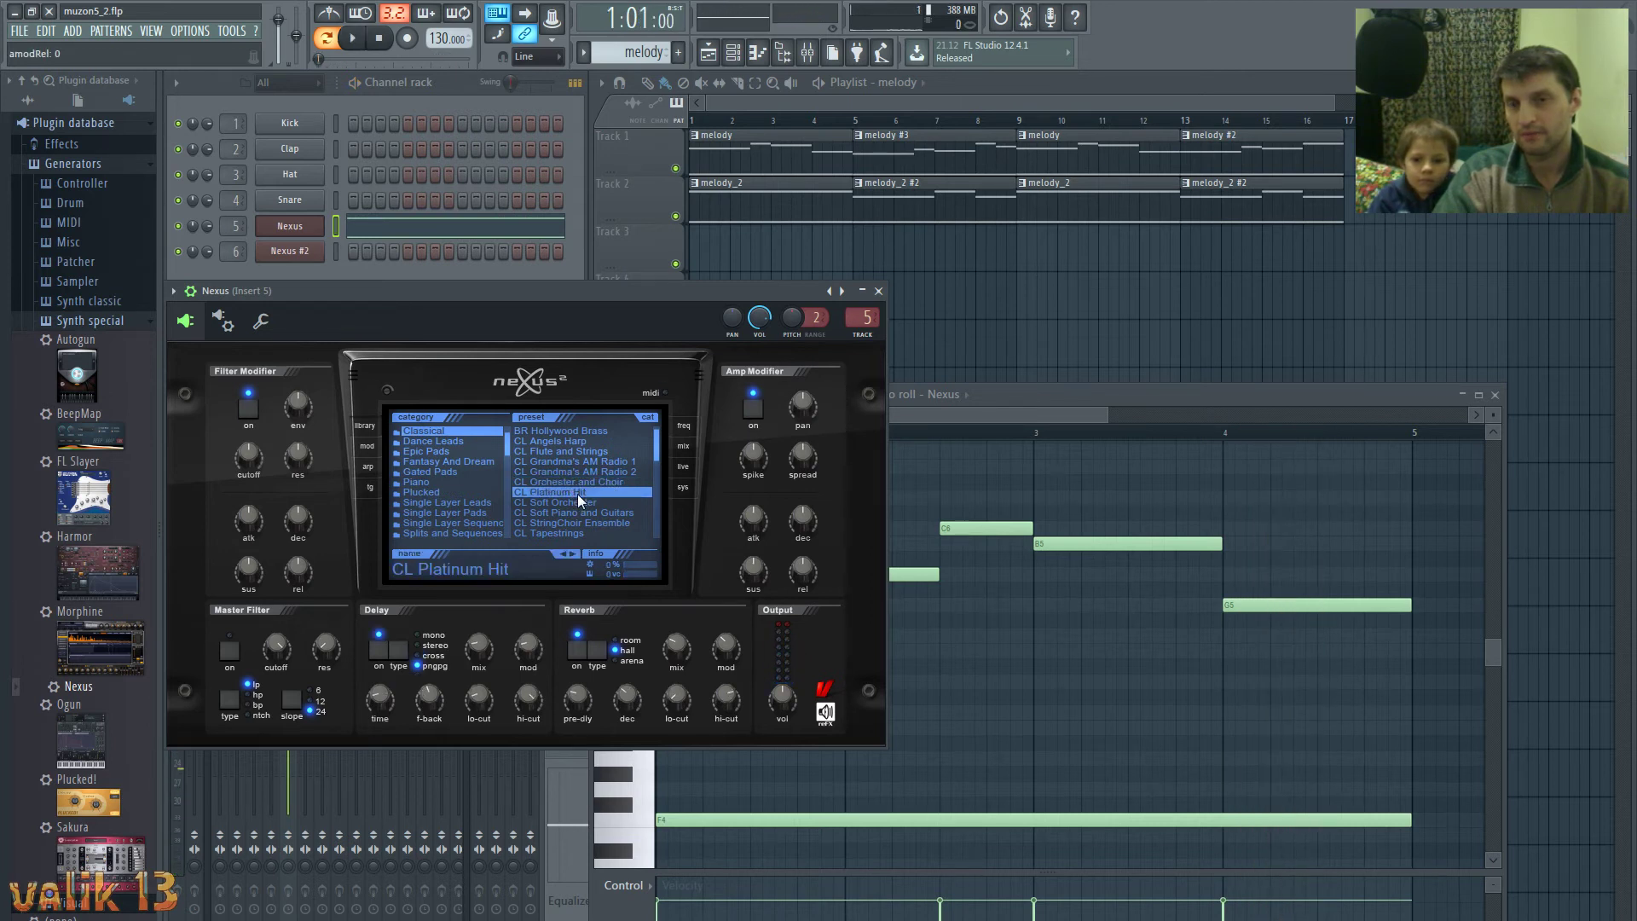
key("space")
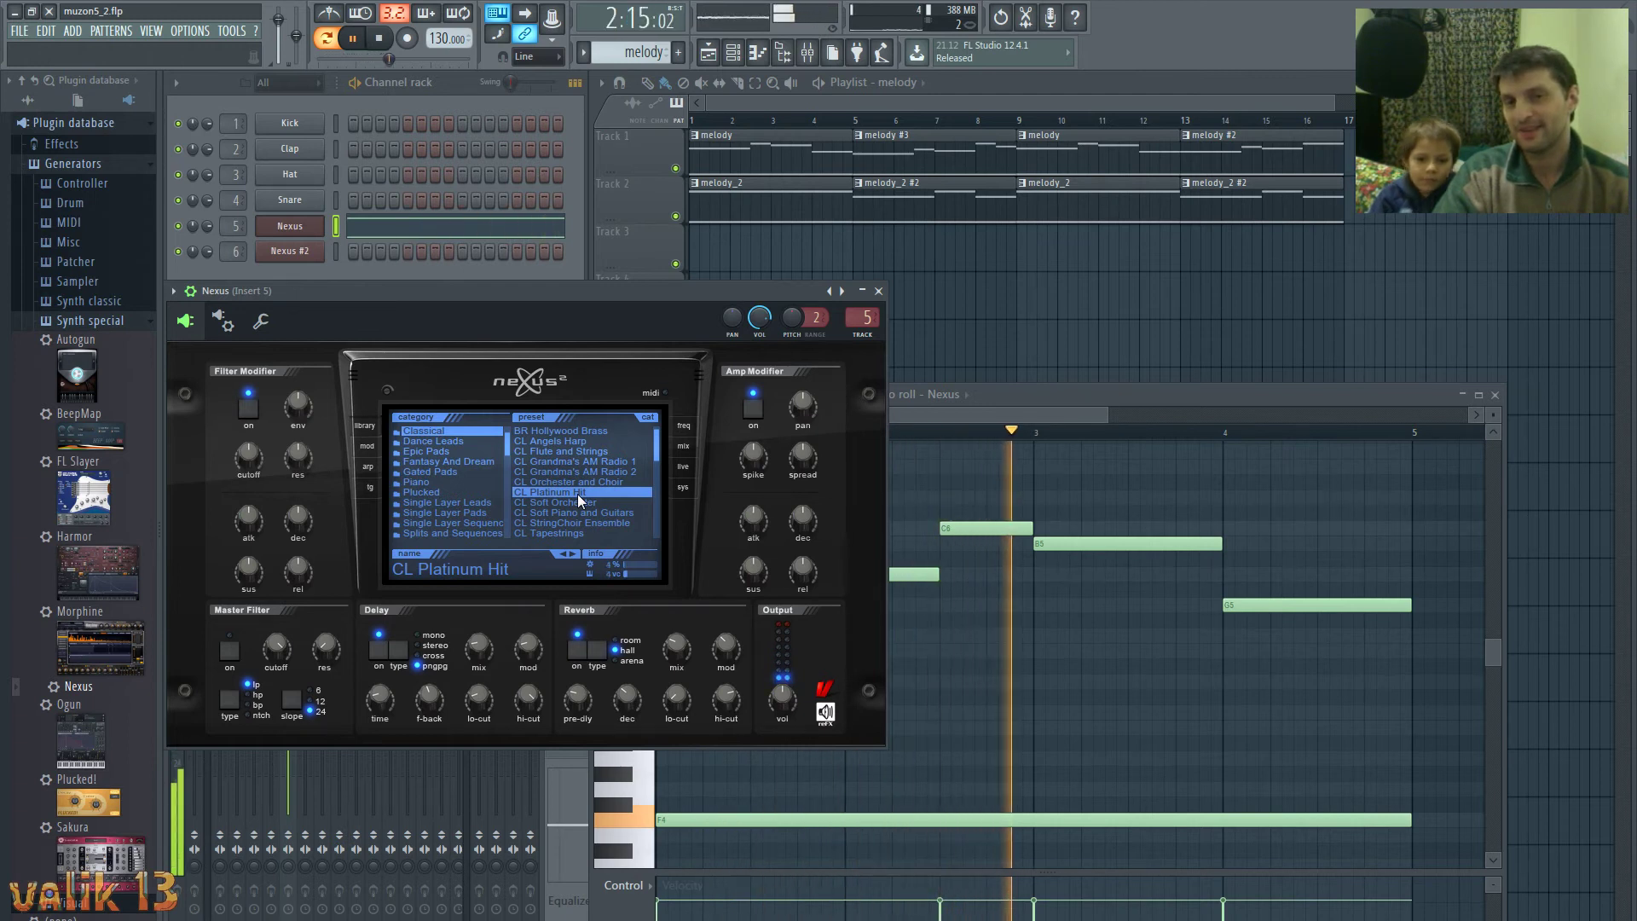
key("space")
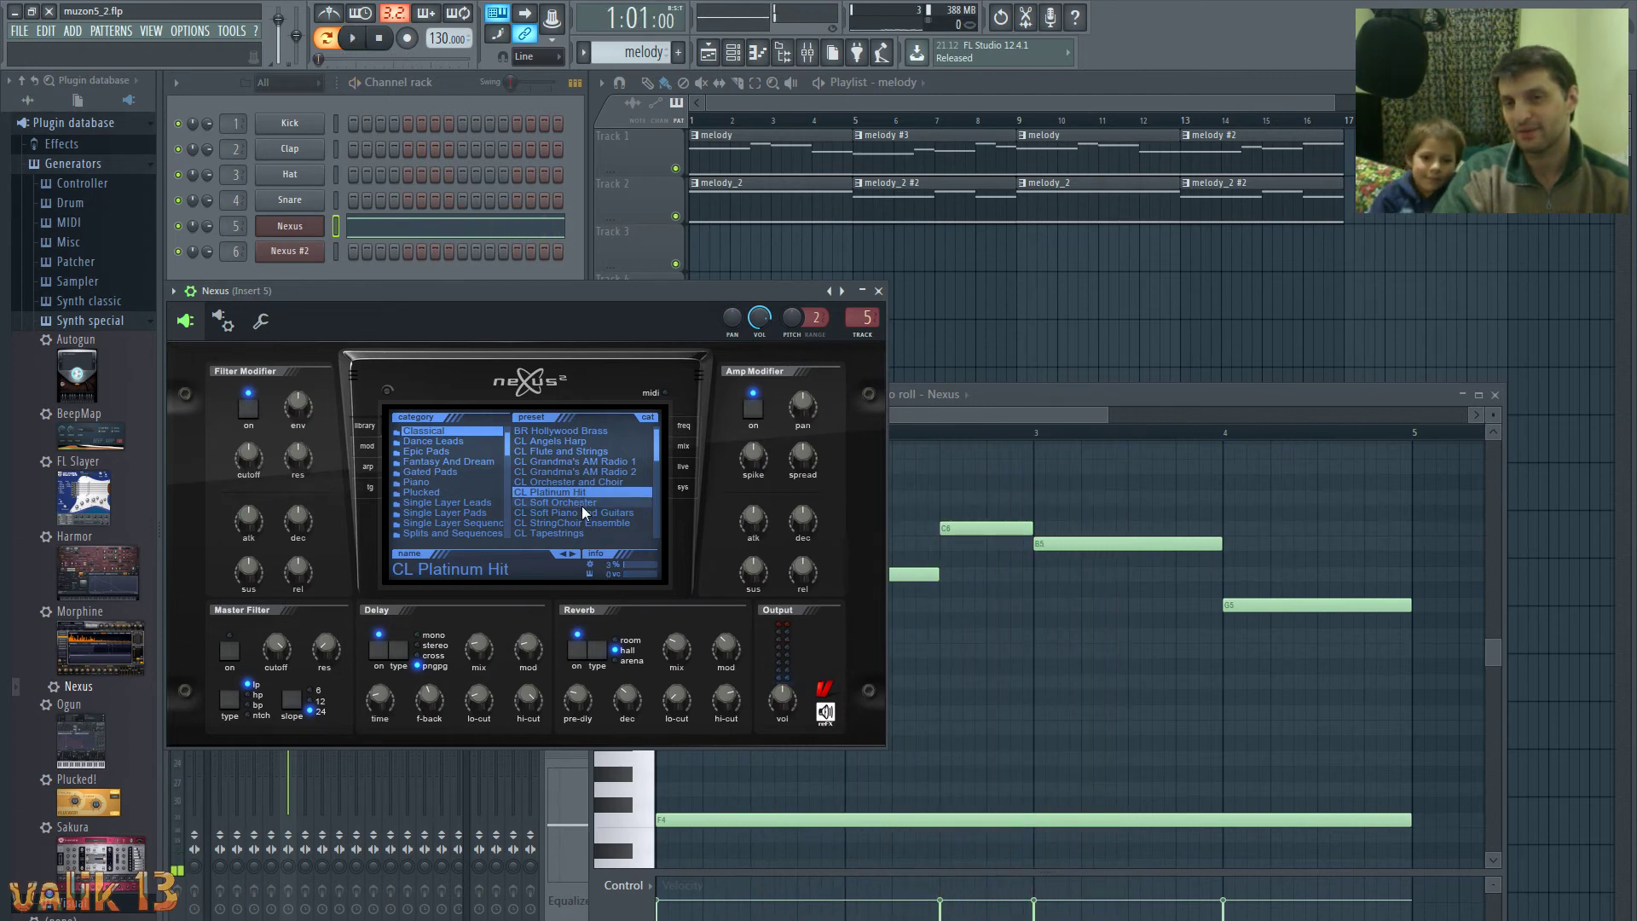
- Load the CL Soft Orchester preset in Nexus and audition the melody pattern with it
left_click(582, 503)
key("space")
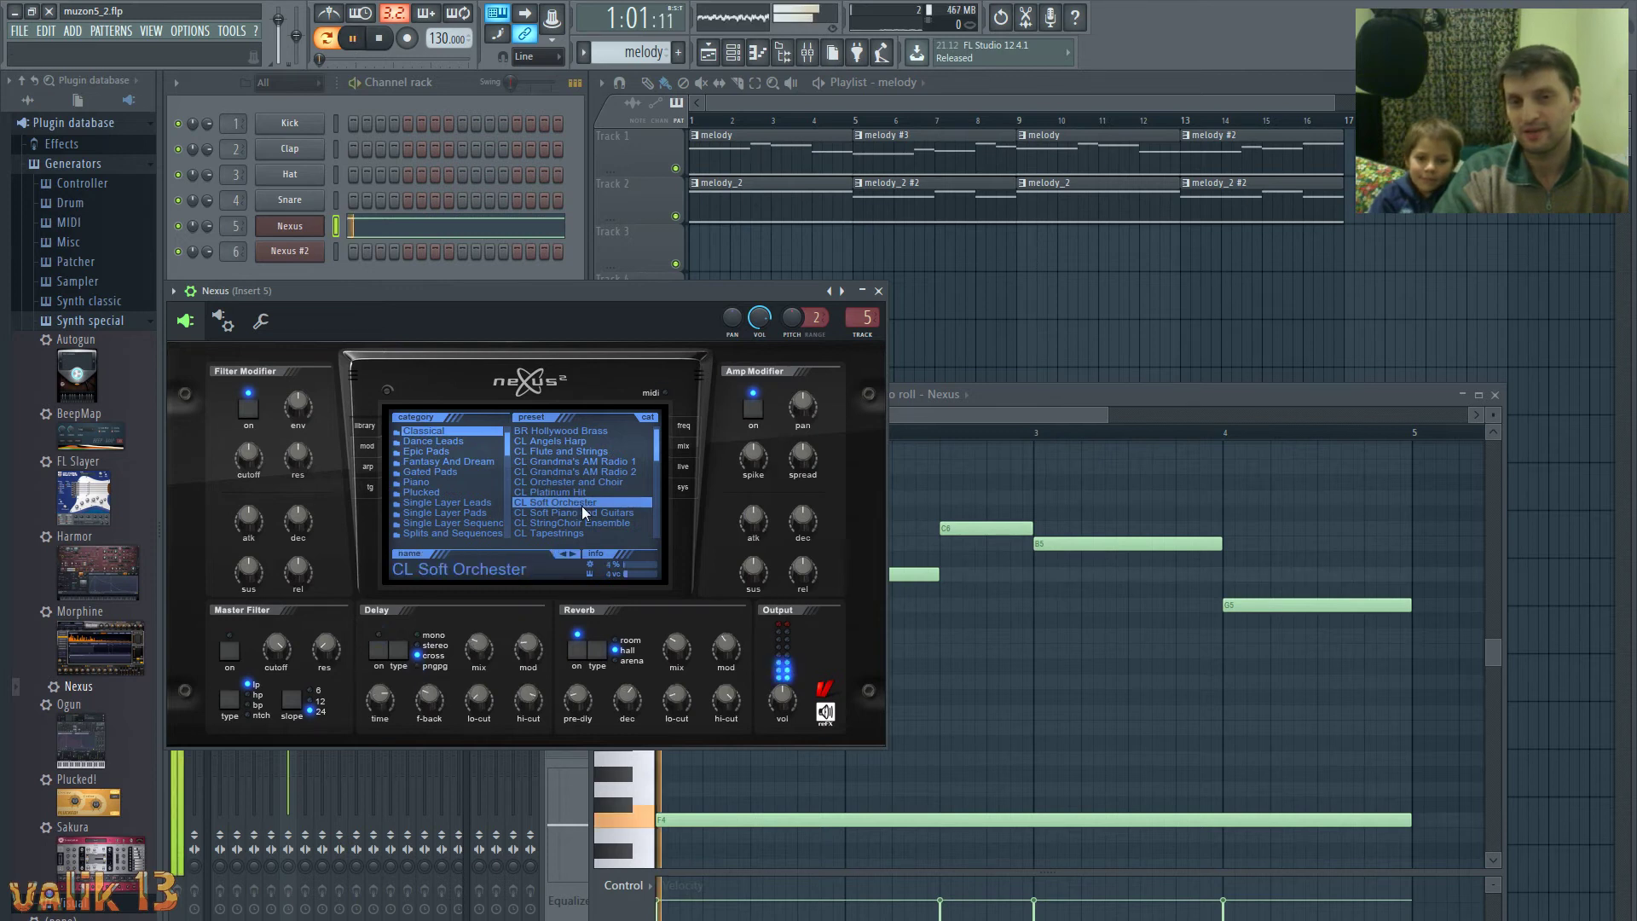
key("space")
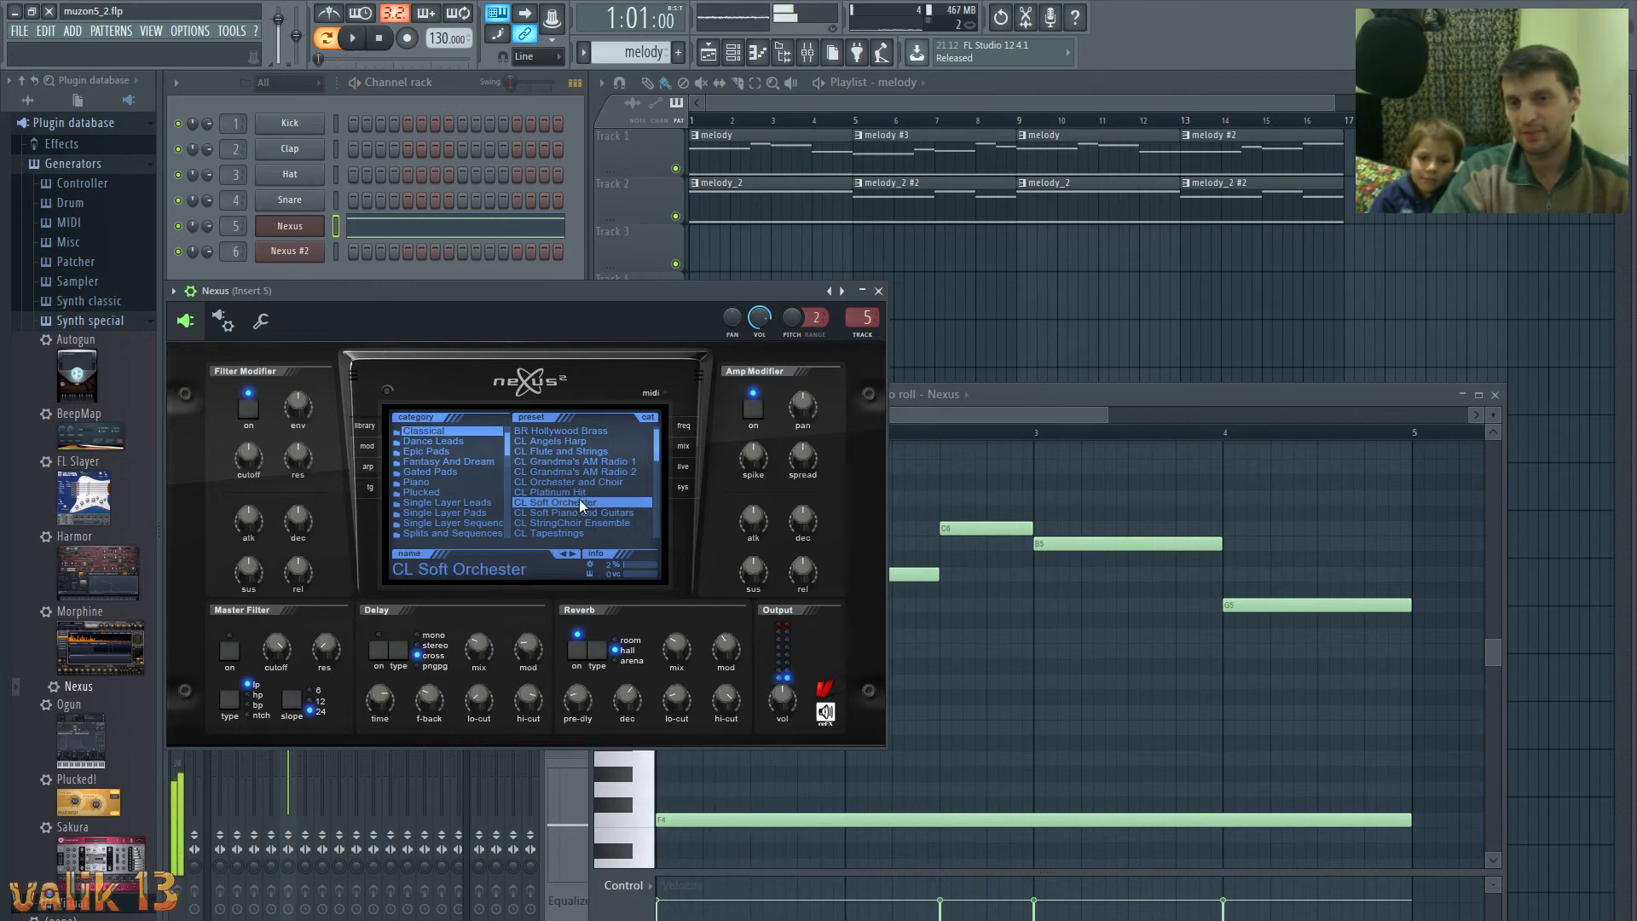
- Load the CL Soft Piano and Guitars preset in Nexus and audition the melody pattern with it
left_click(600, 512)
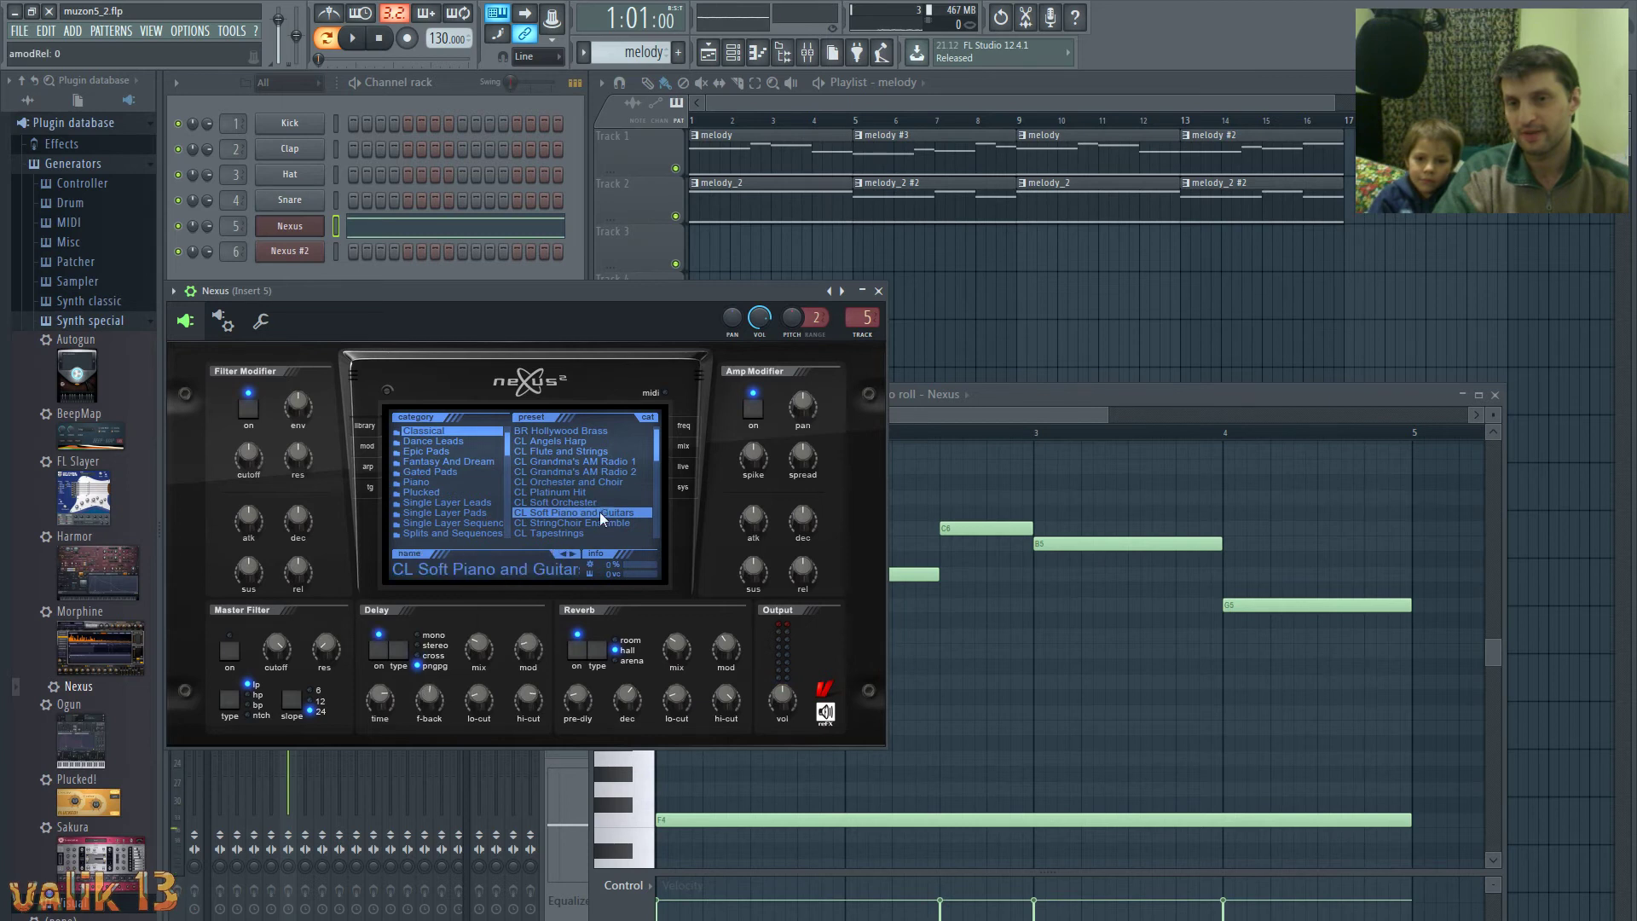
key("space")
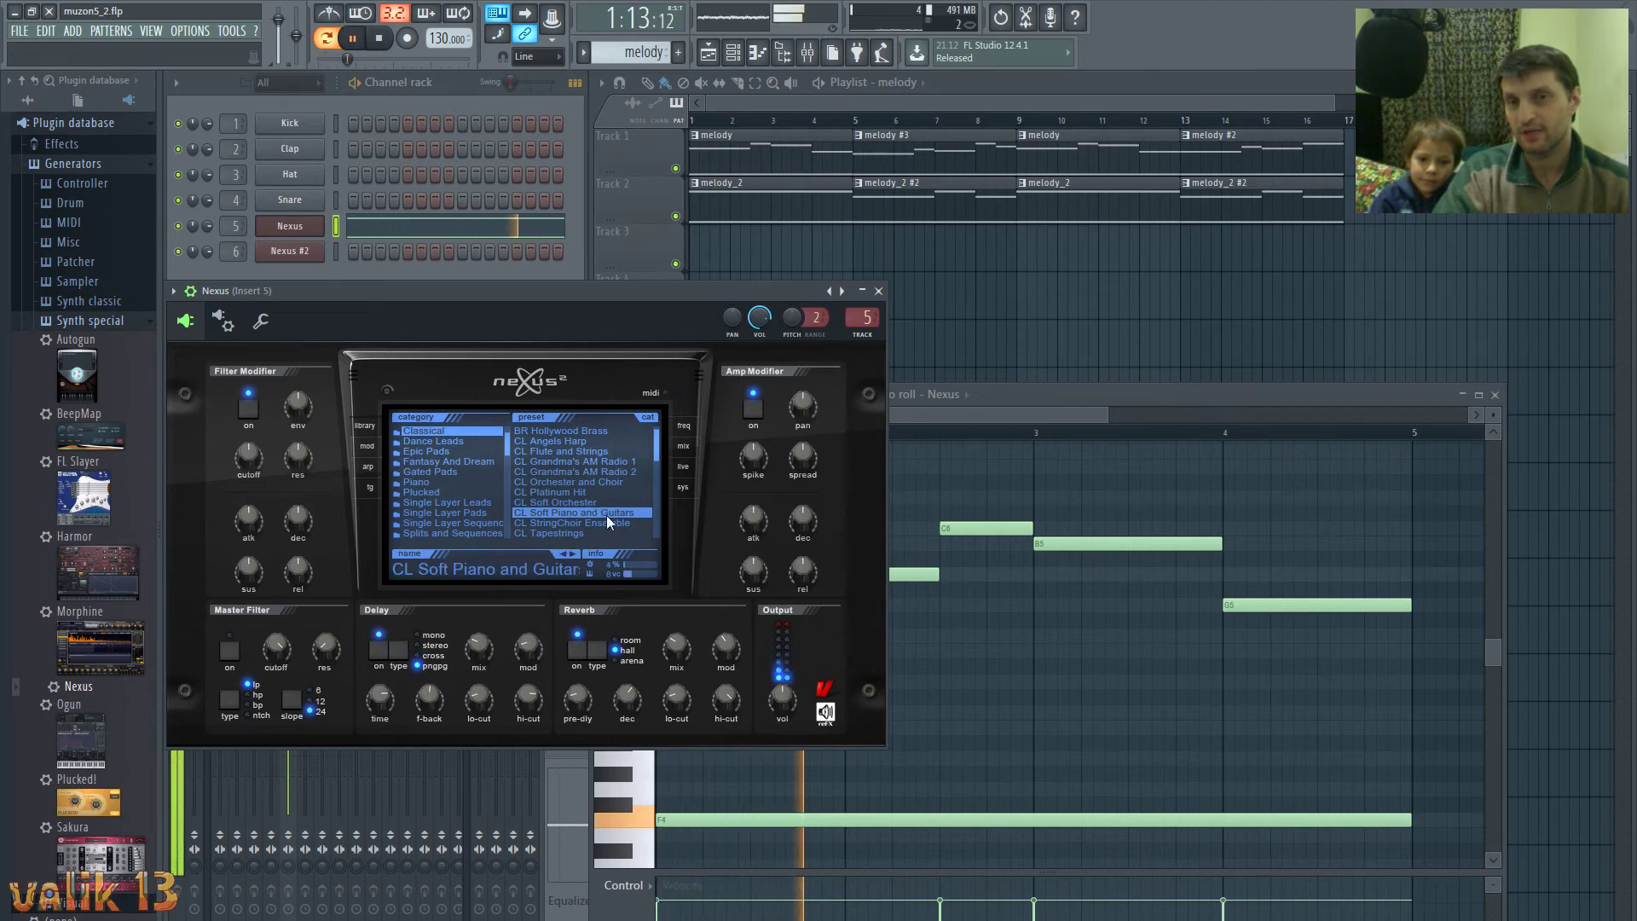
key("space")
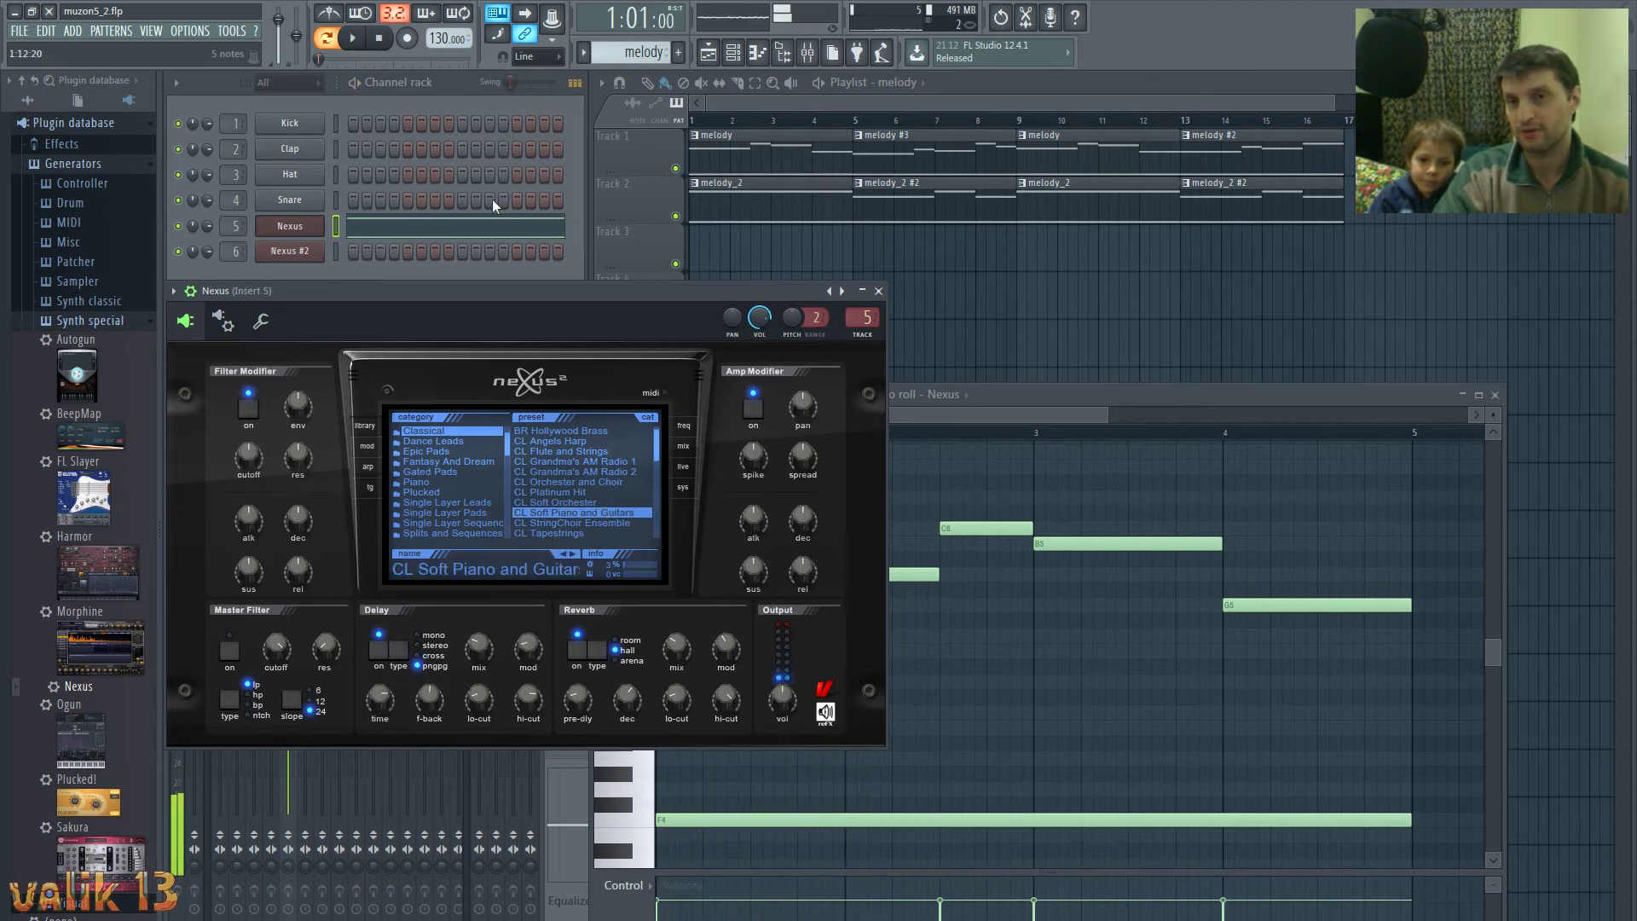
- Mute Track 2 in the playlist and play the song through to listen to the Track 1 melody on its own
left_click(676, 217)
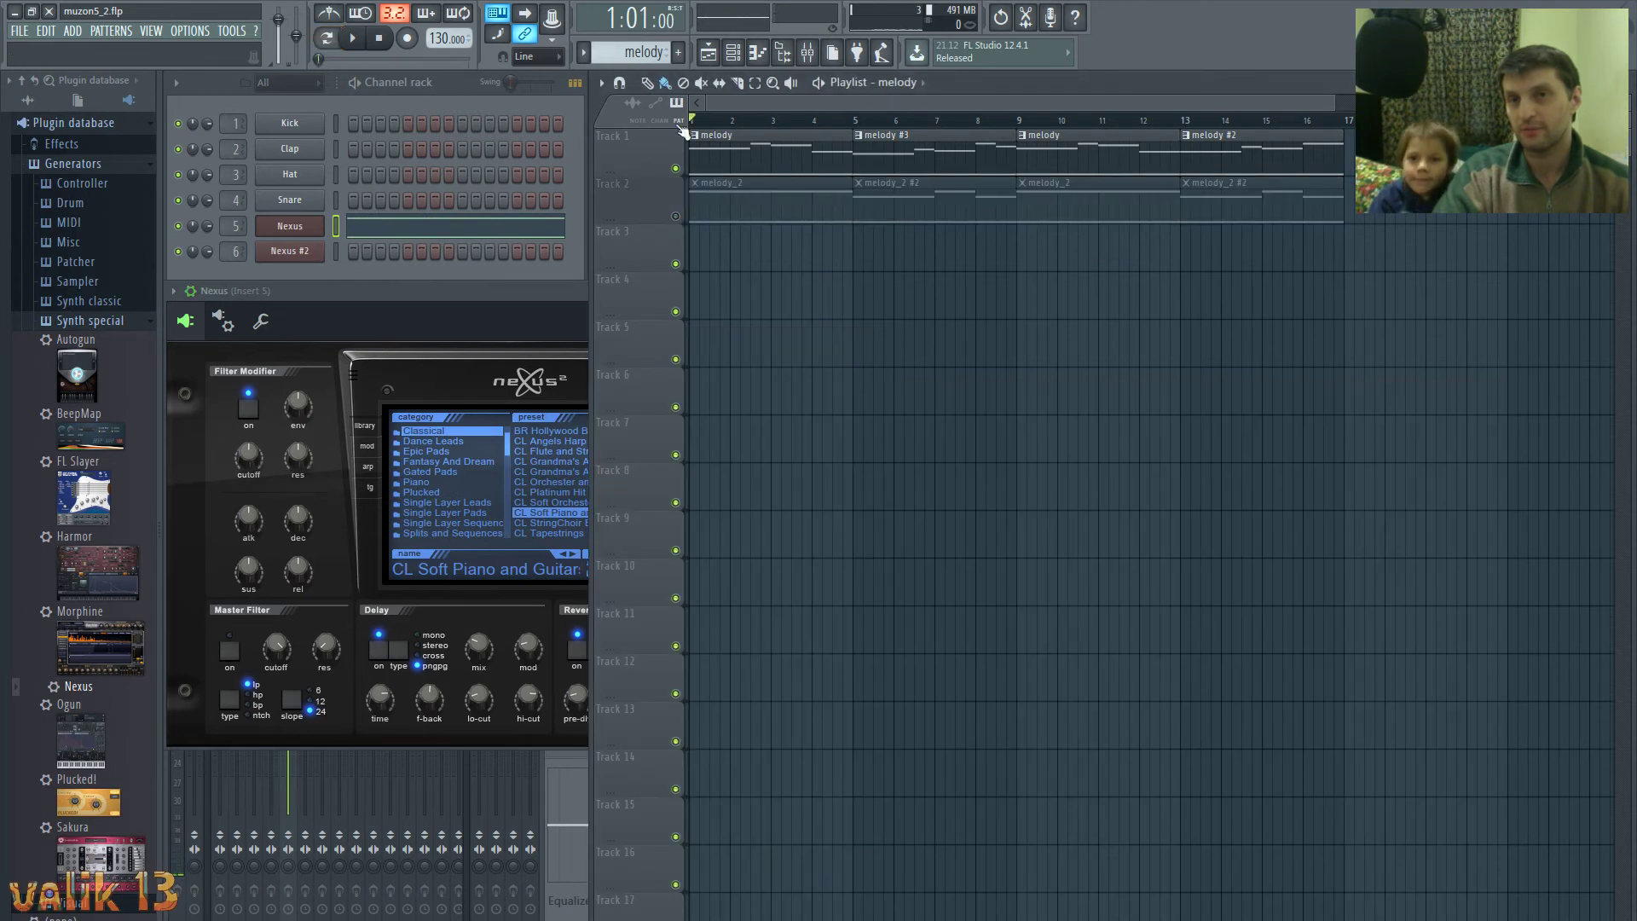
left_click(448, 304)
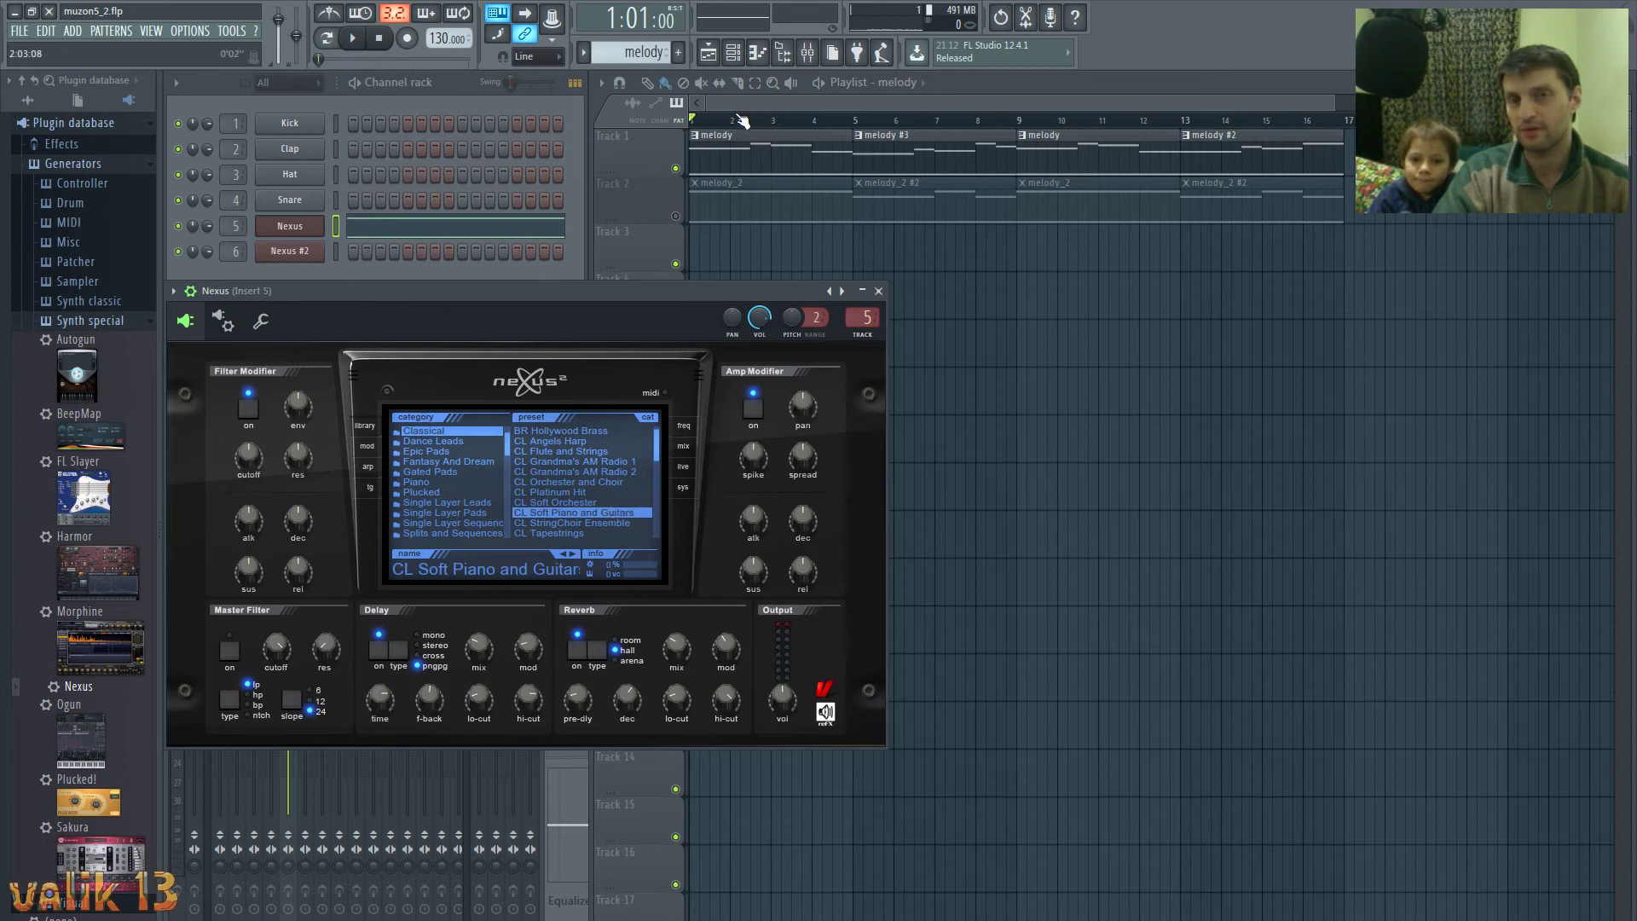
left_click(756, 52)
left_click(631, 294)
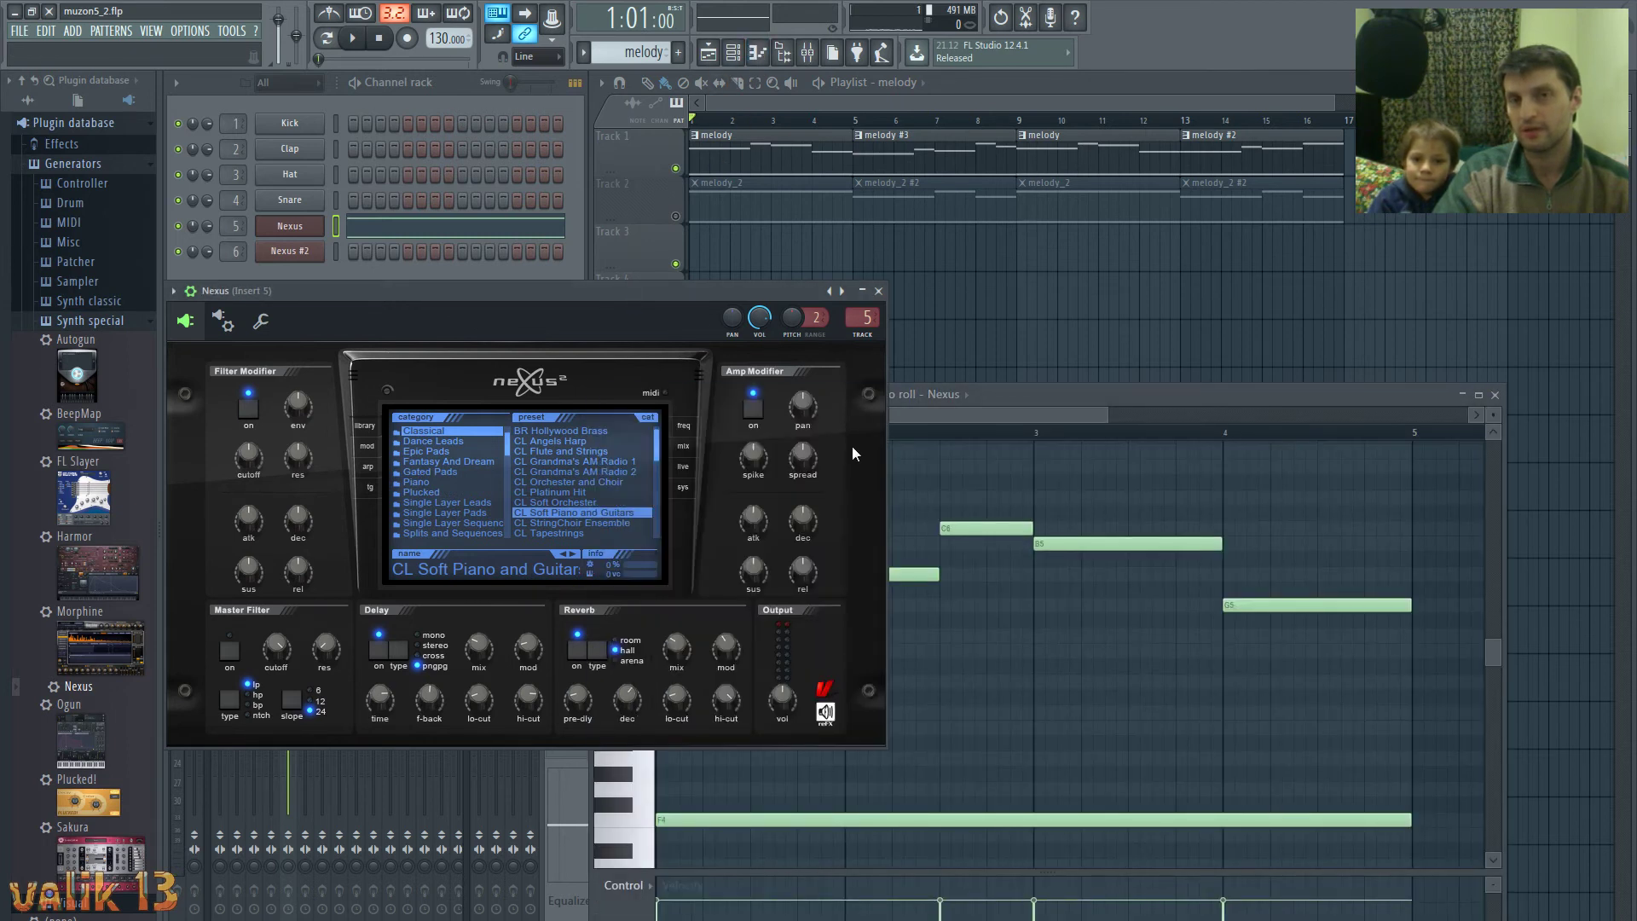
key("space")
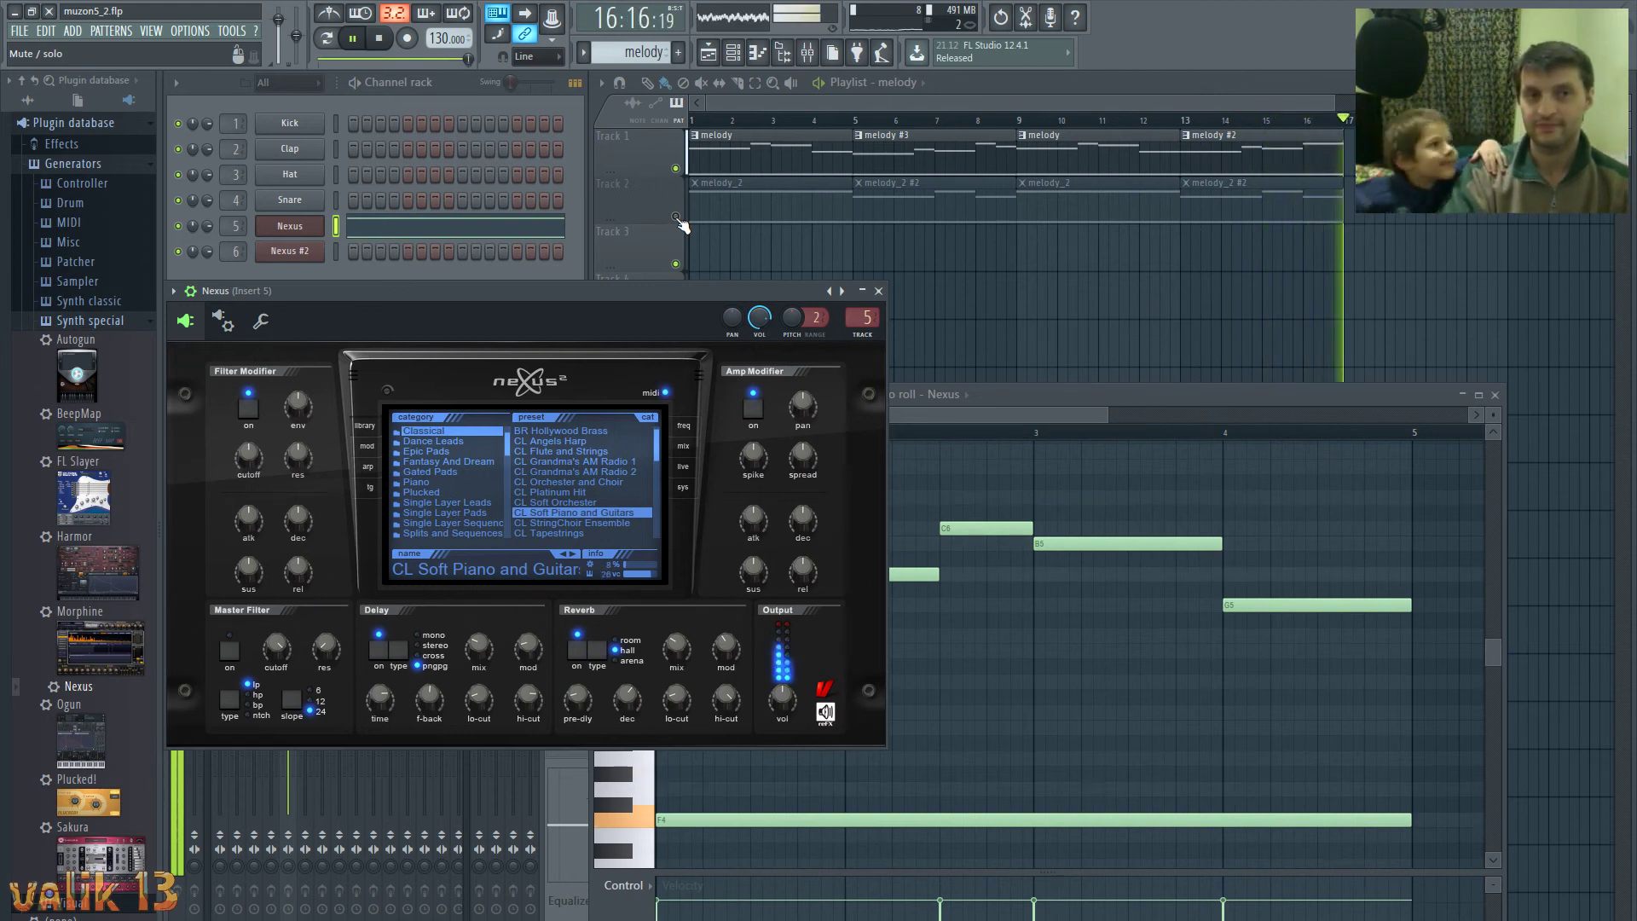
key("space")
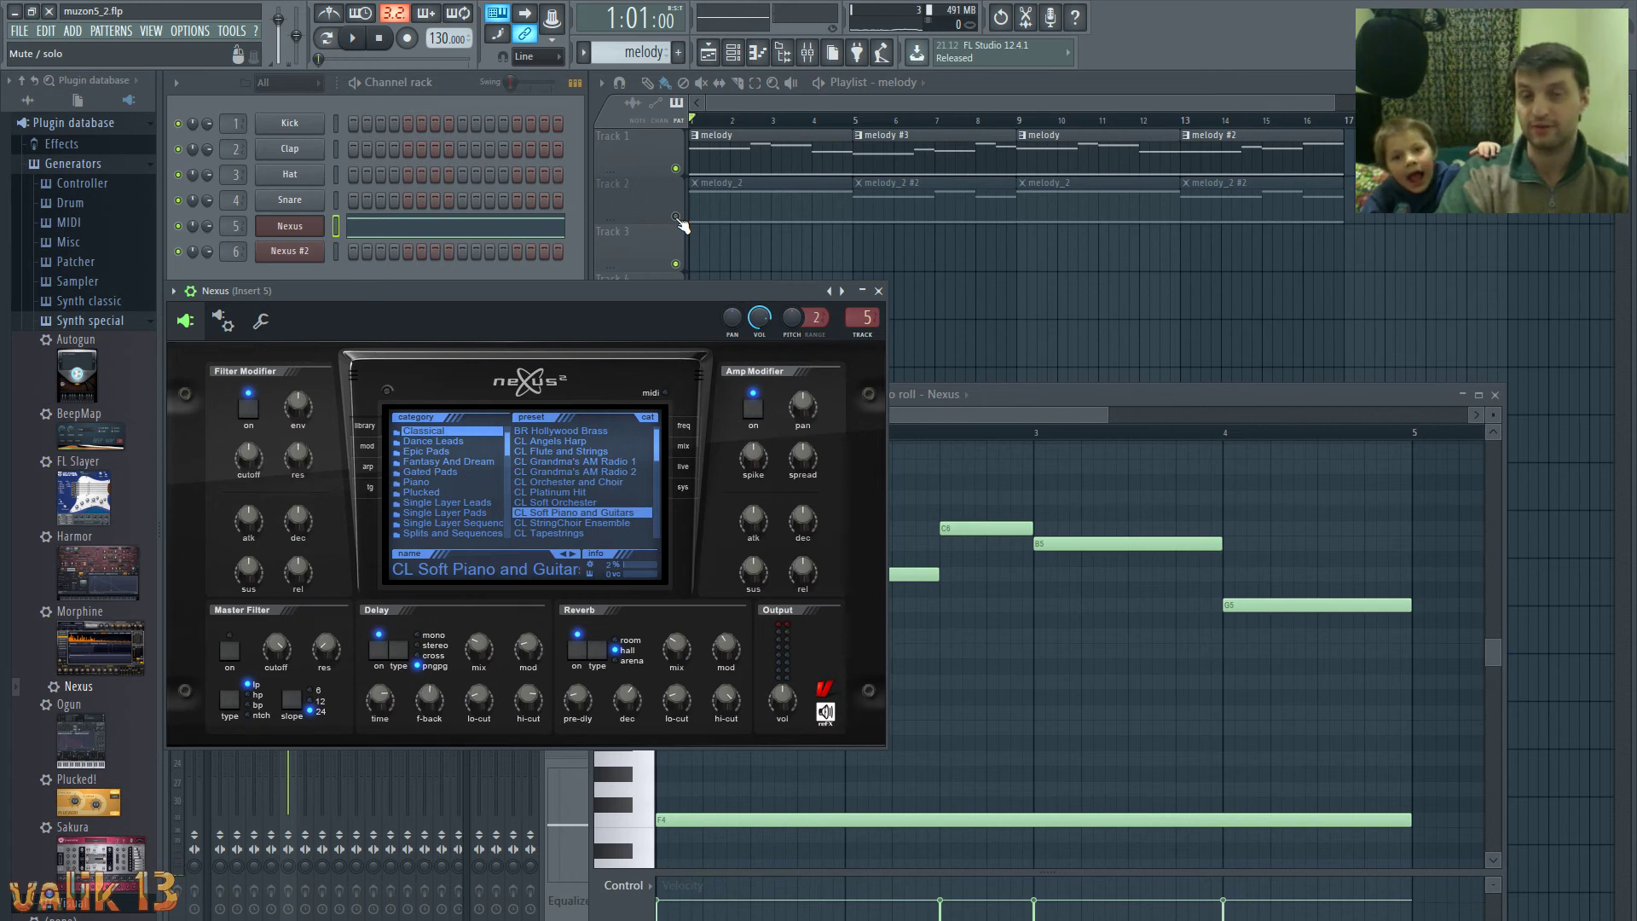
- Unmute Track 2, play the song to hear both melody tracks together, and return playback to pattern mode
left_click(676, 217)
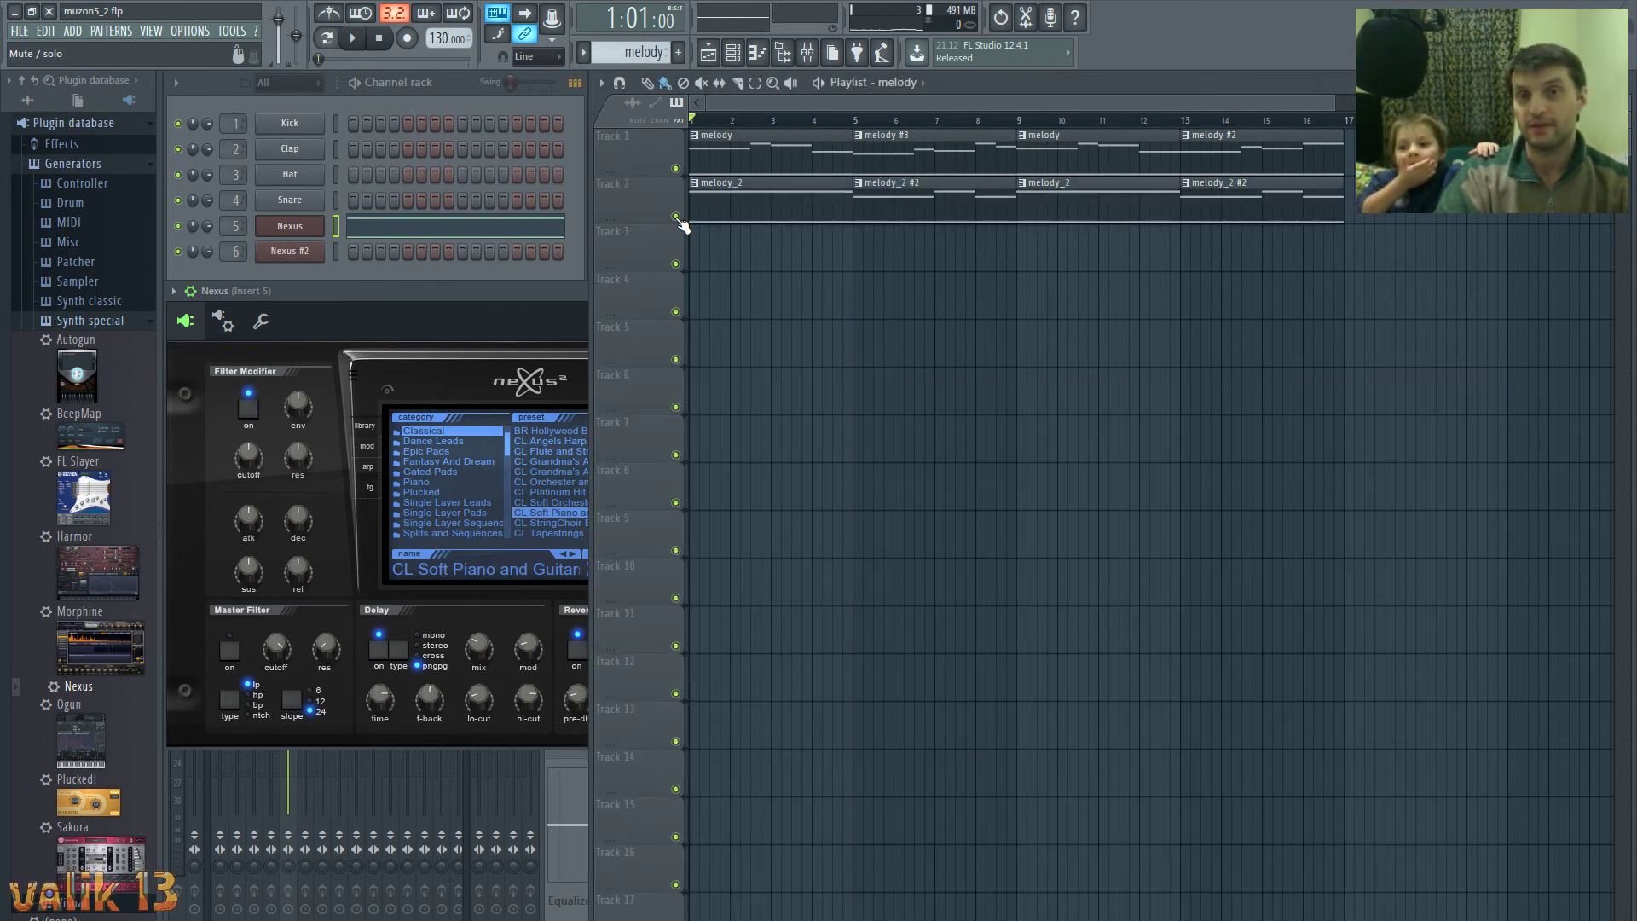
left_click(757, 52)
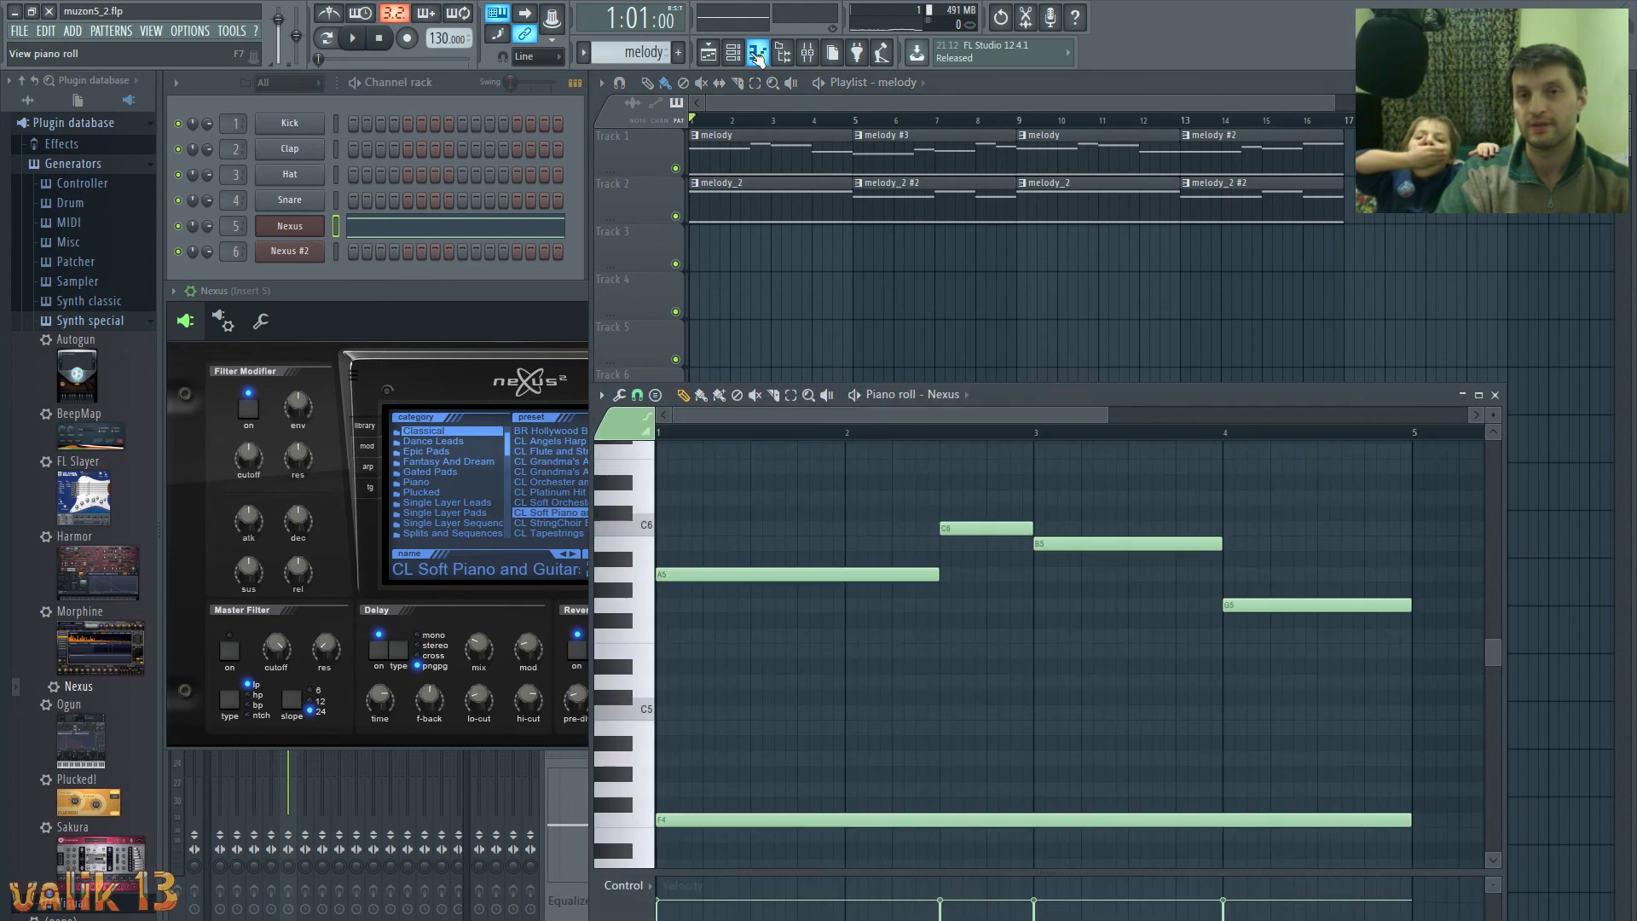
key("space")
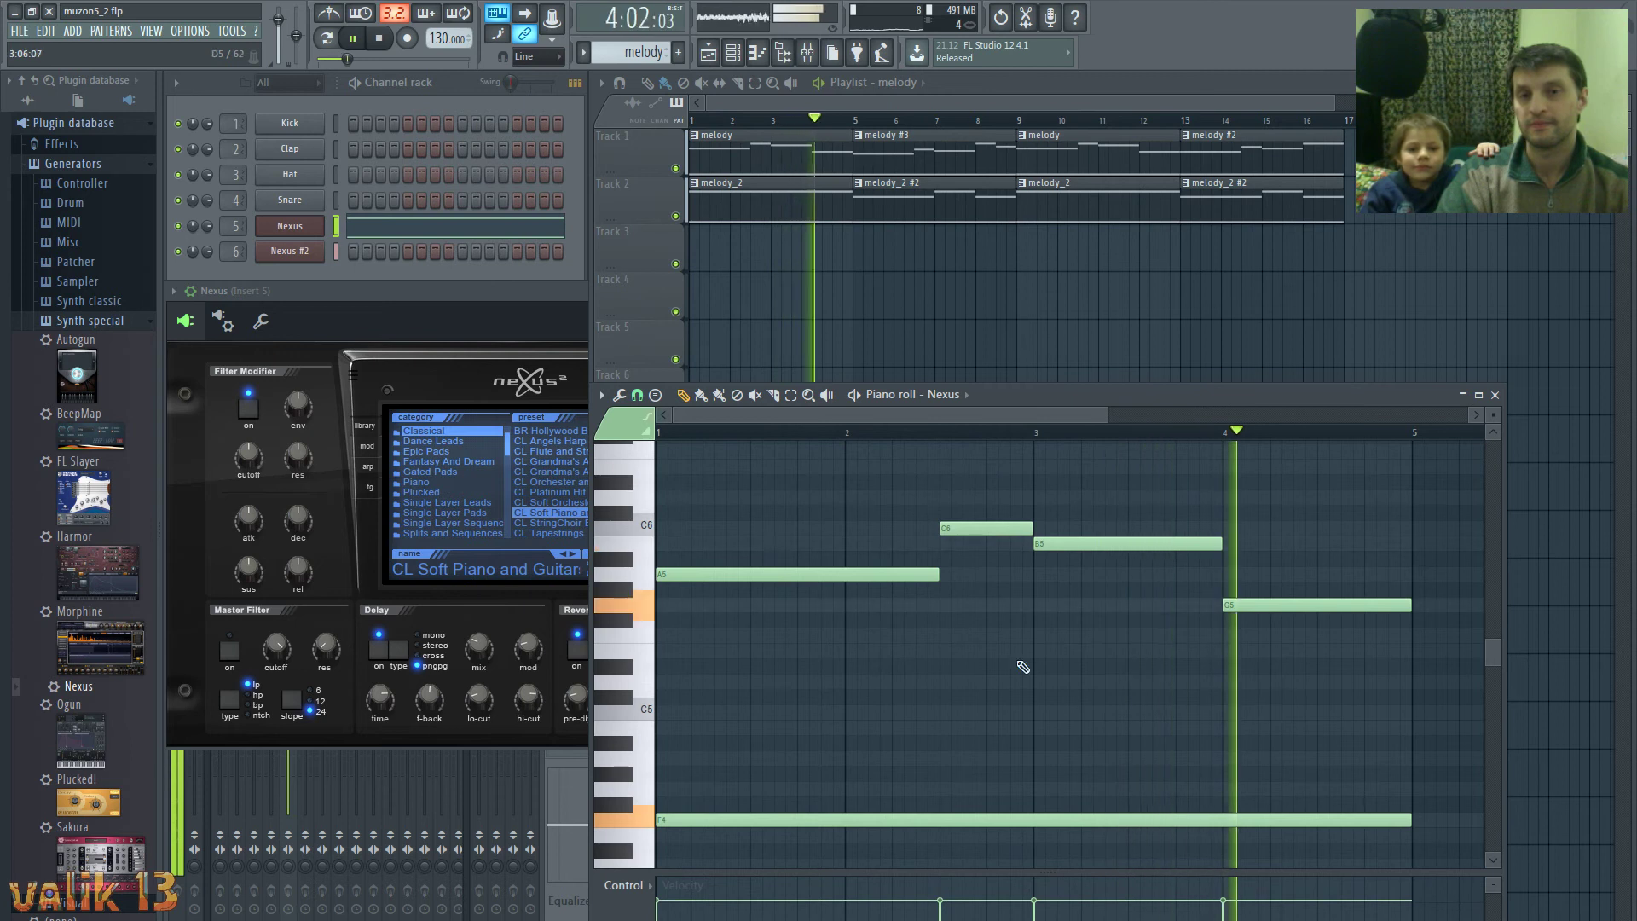
left_click(503, 299)
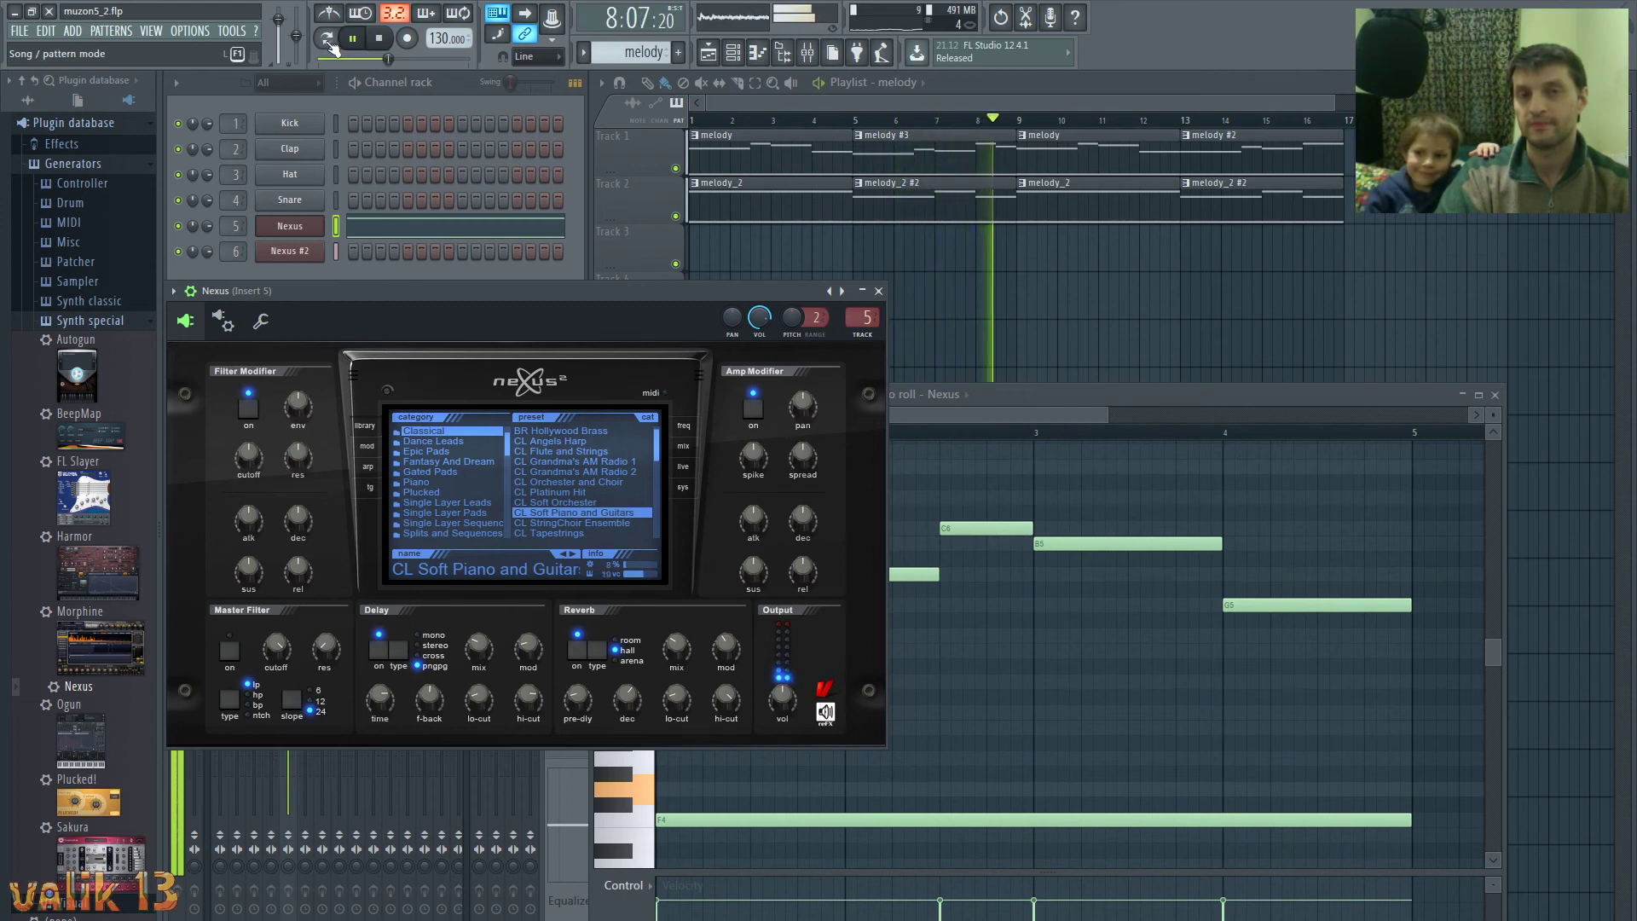
key("space")
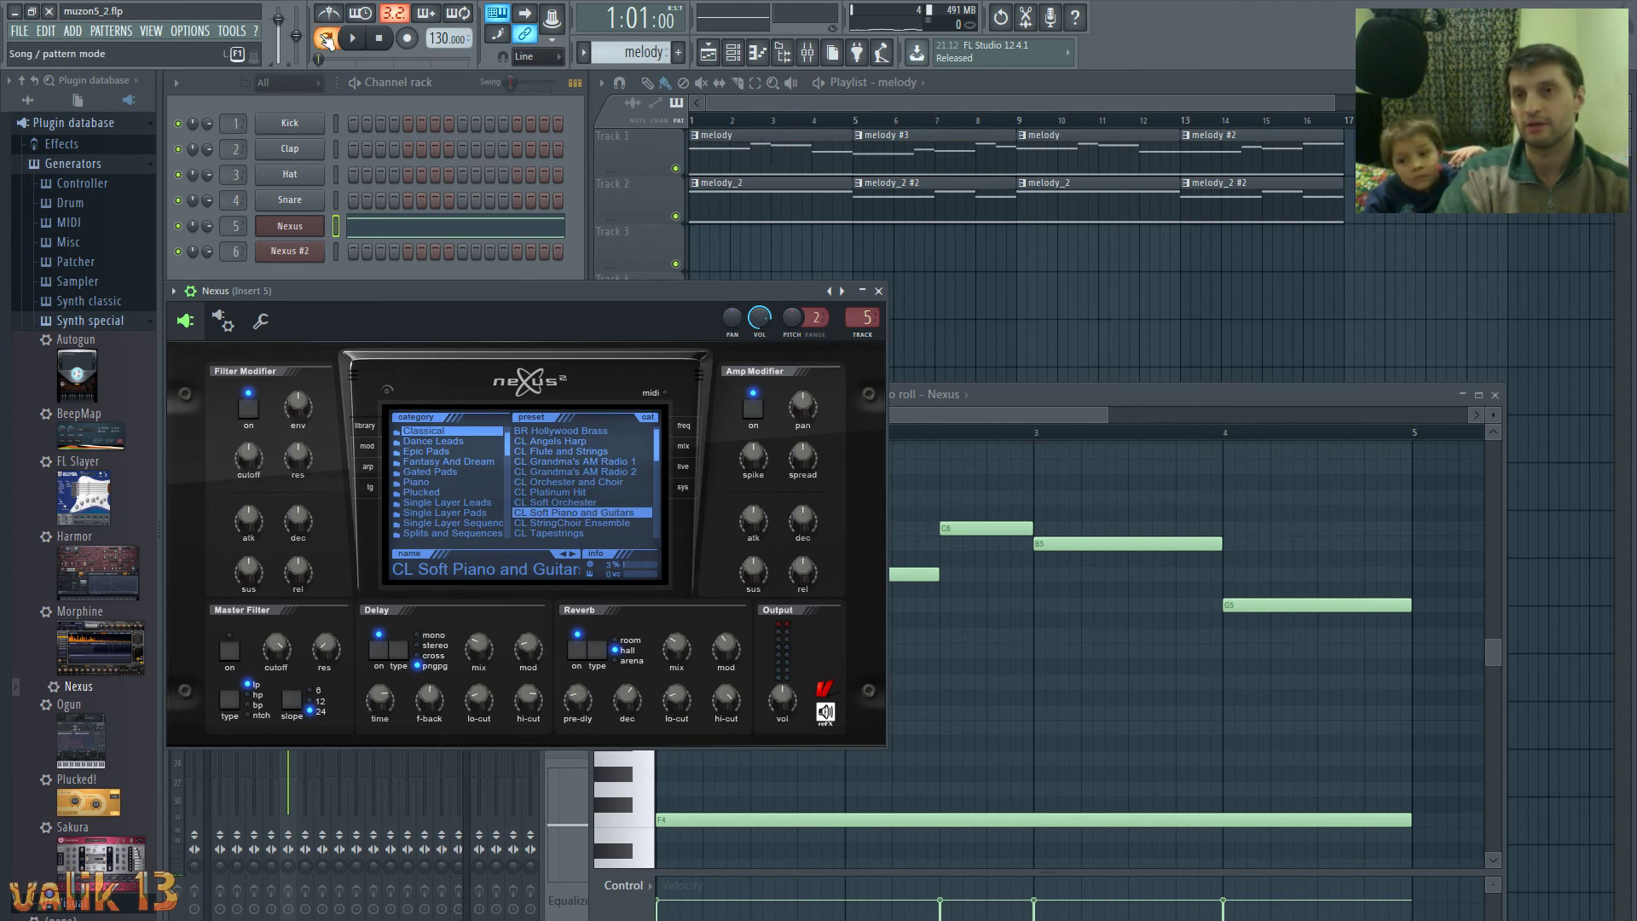
key("space")
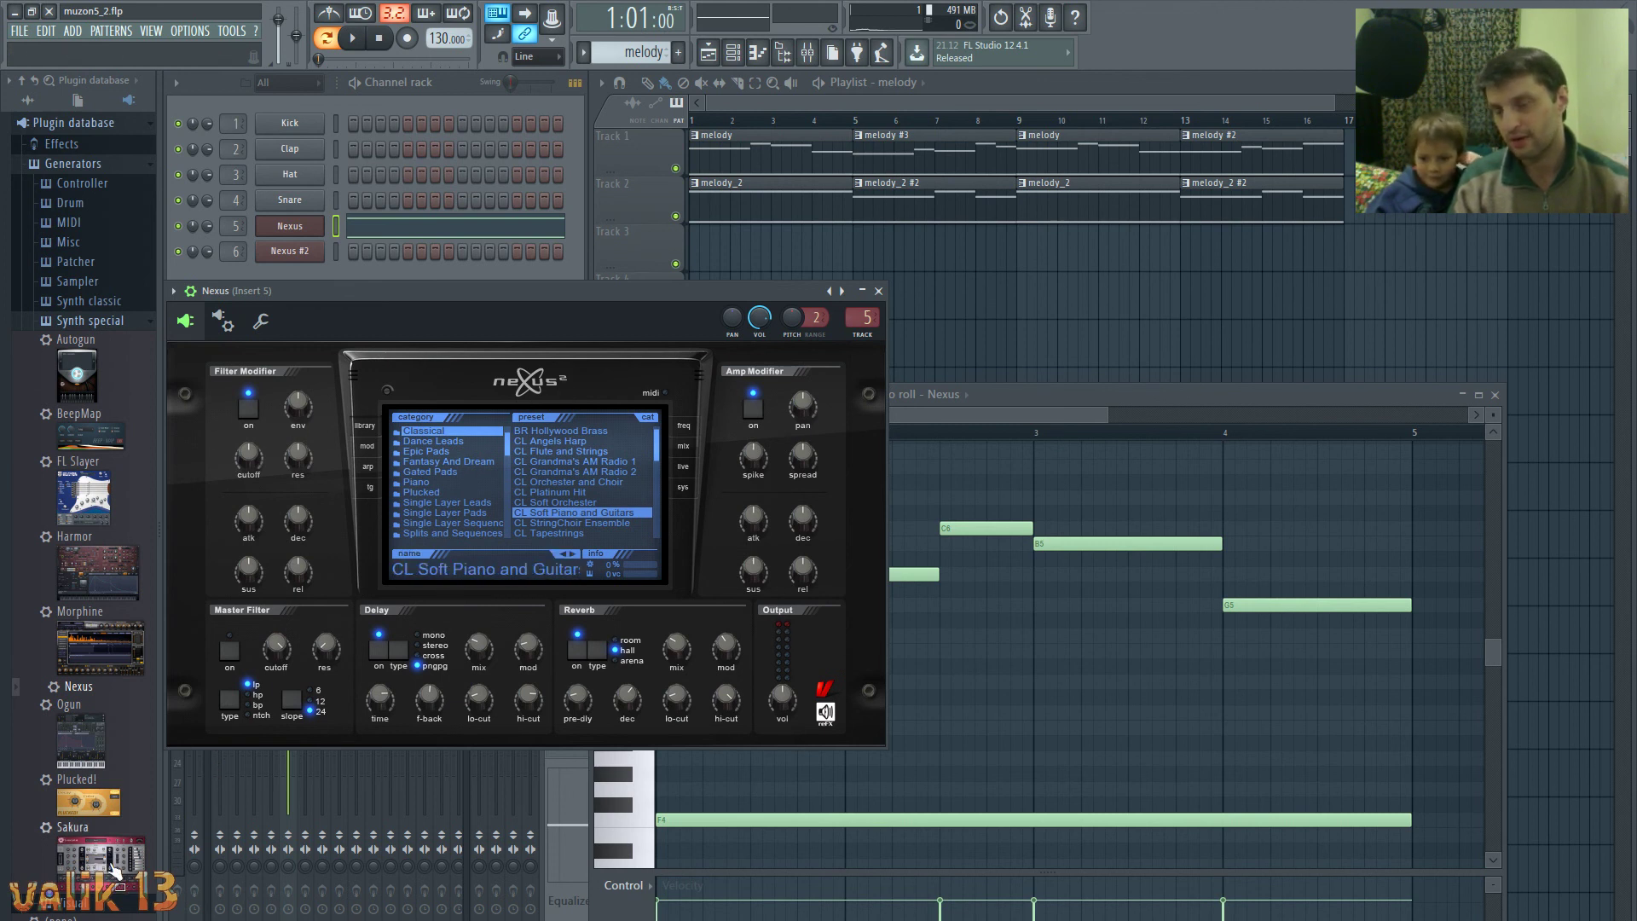
mouse_move(98, 863)
left_mouse_down()
mouse_move(146, 846)
mouse_move(119, 859)
left_mouse_up()
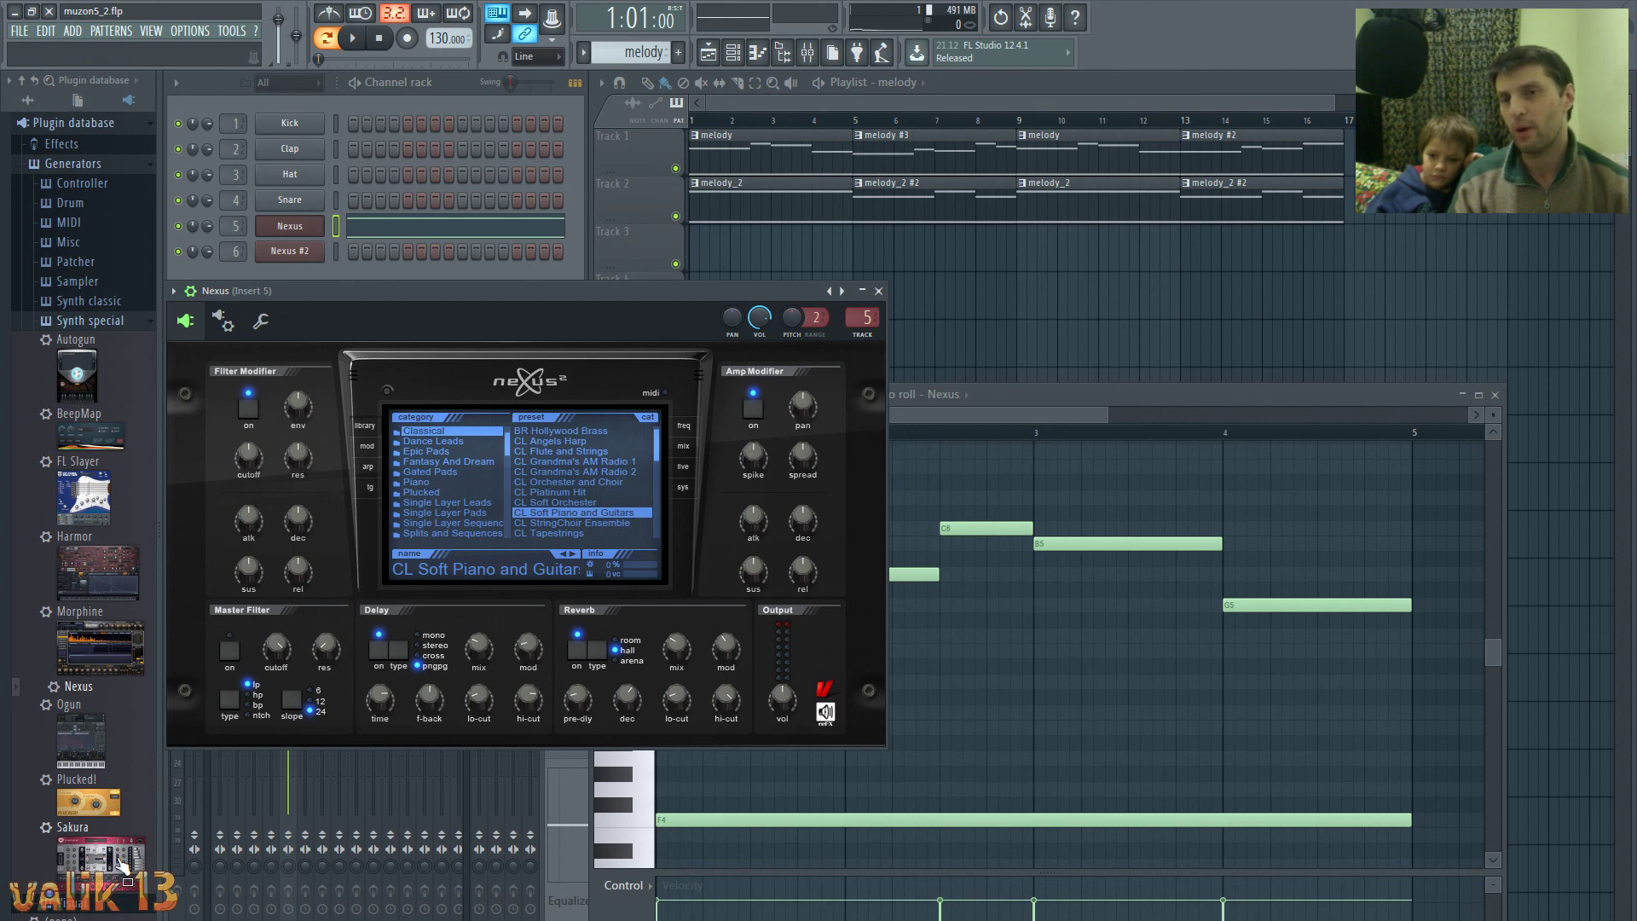
left_click_drag(118, 860, 81, 861)
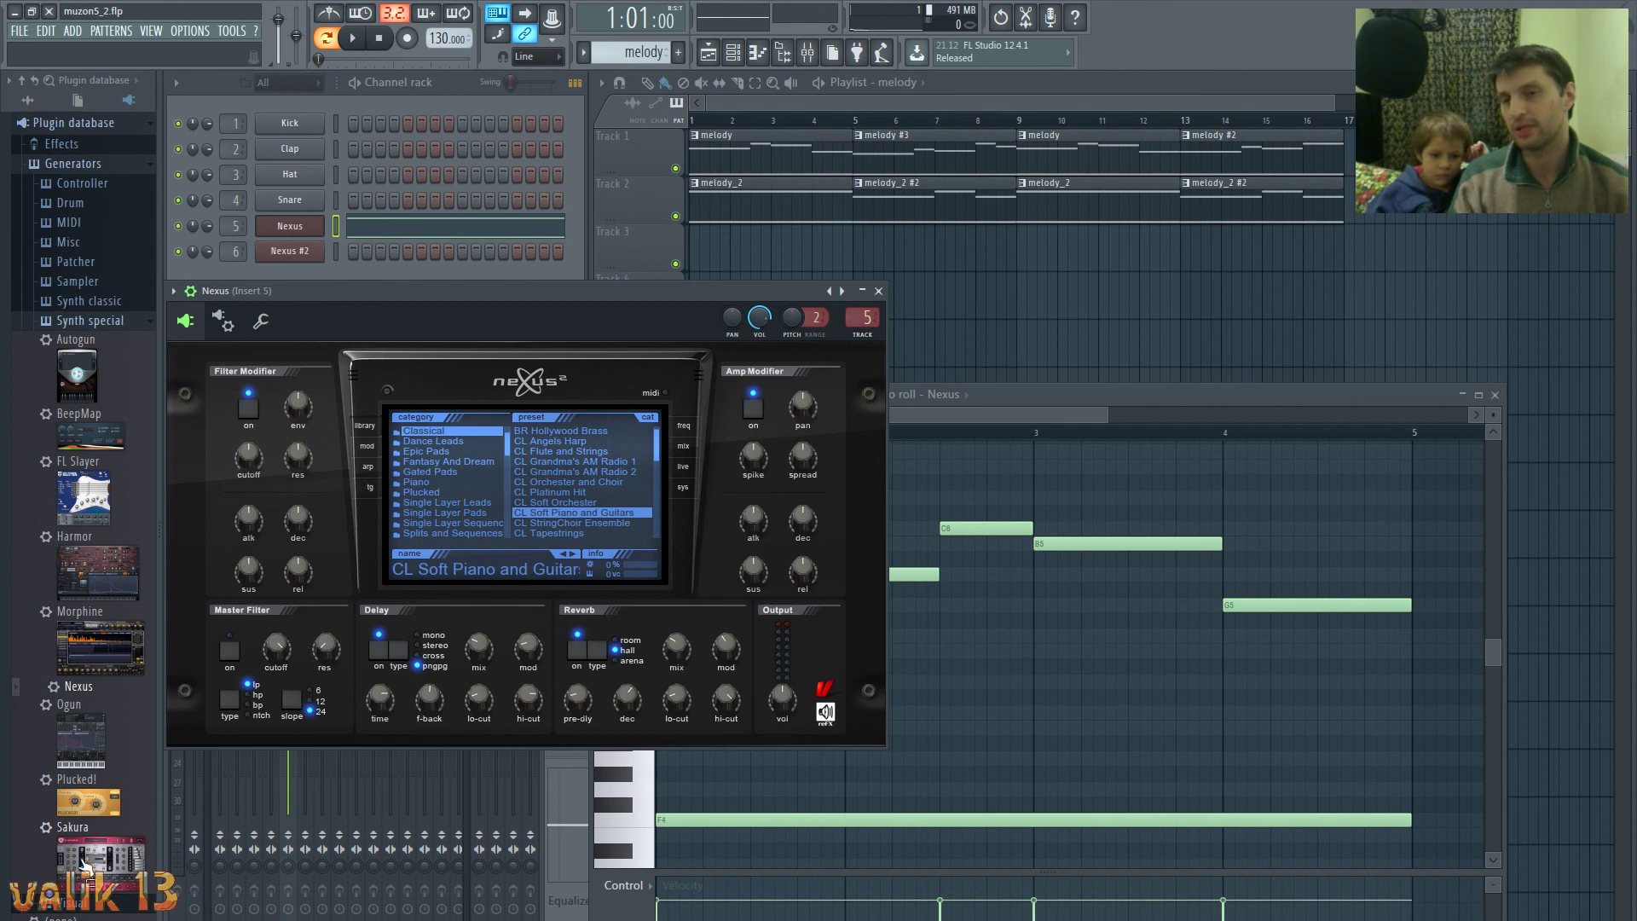
left_click_drag(84, 864, 106, 856)
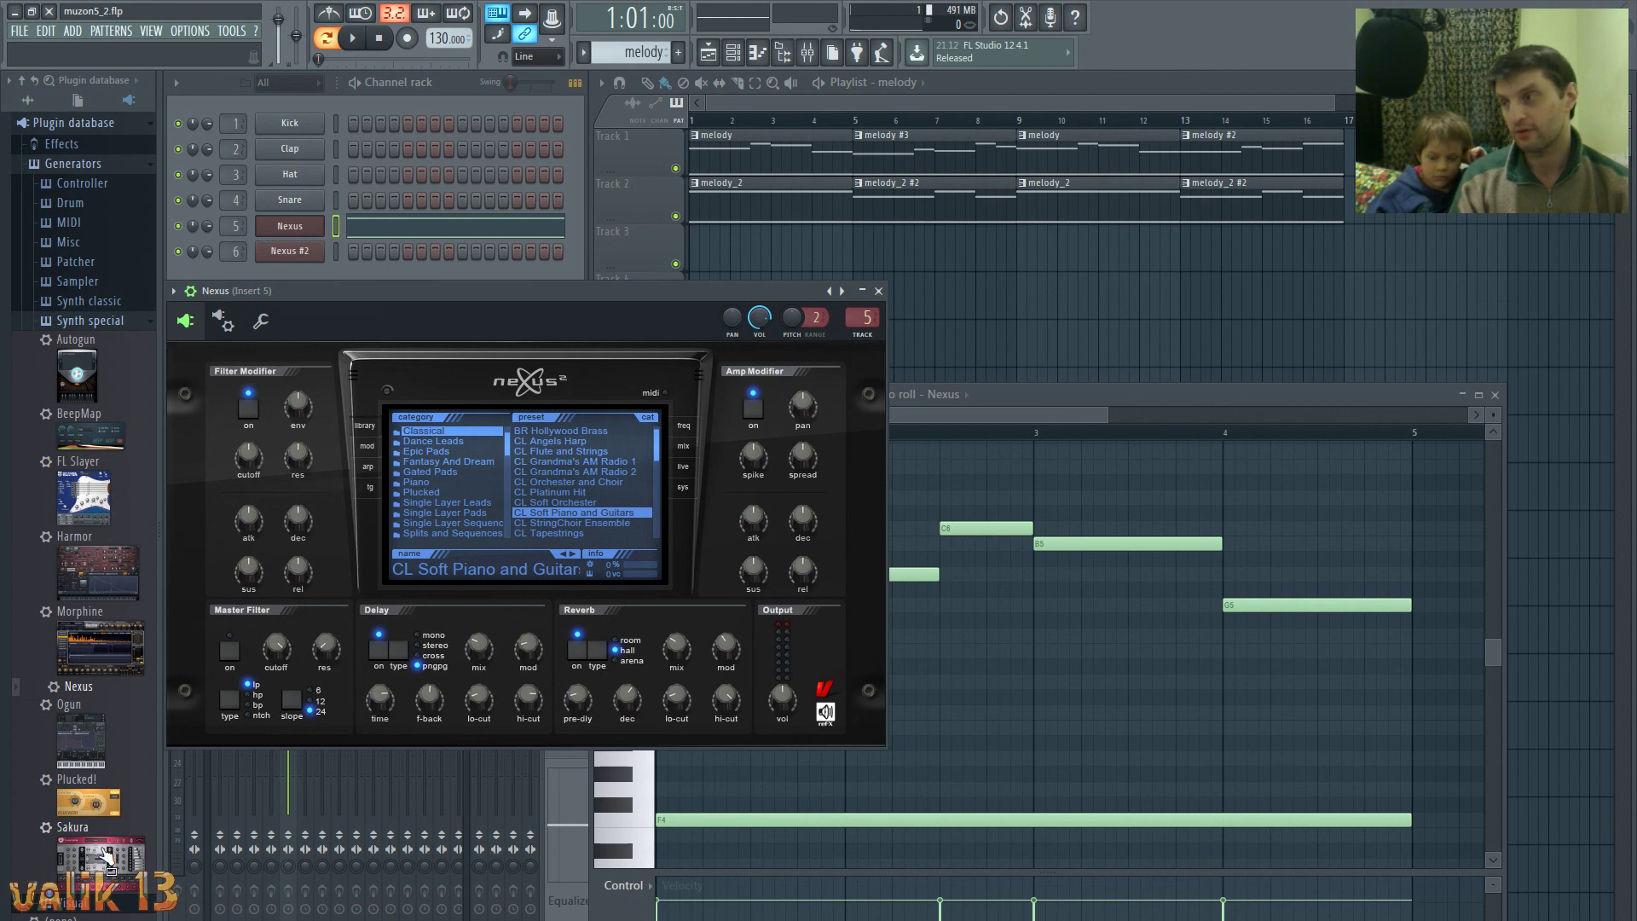
left_click_drag(107, 857, 107, 856)
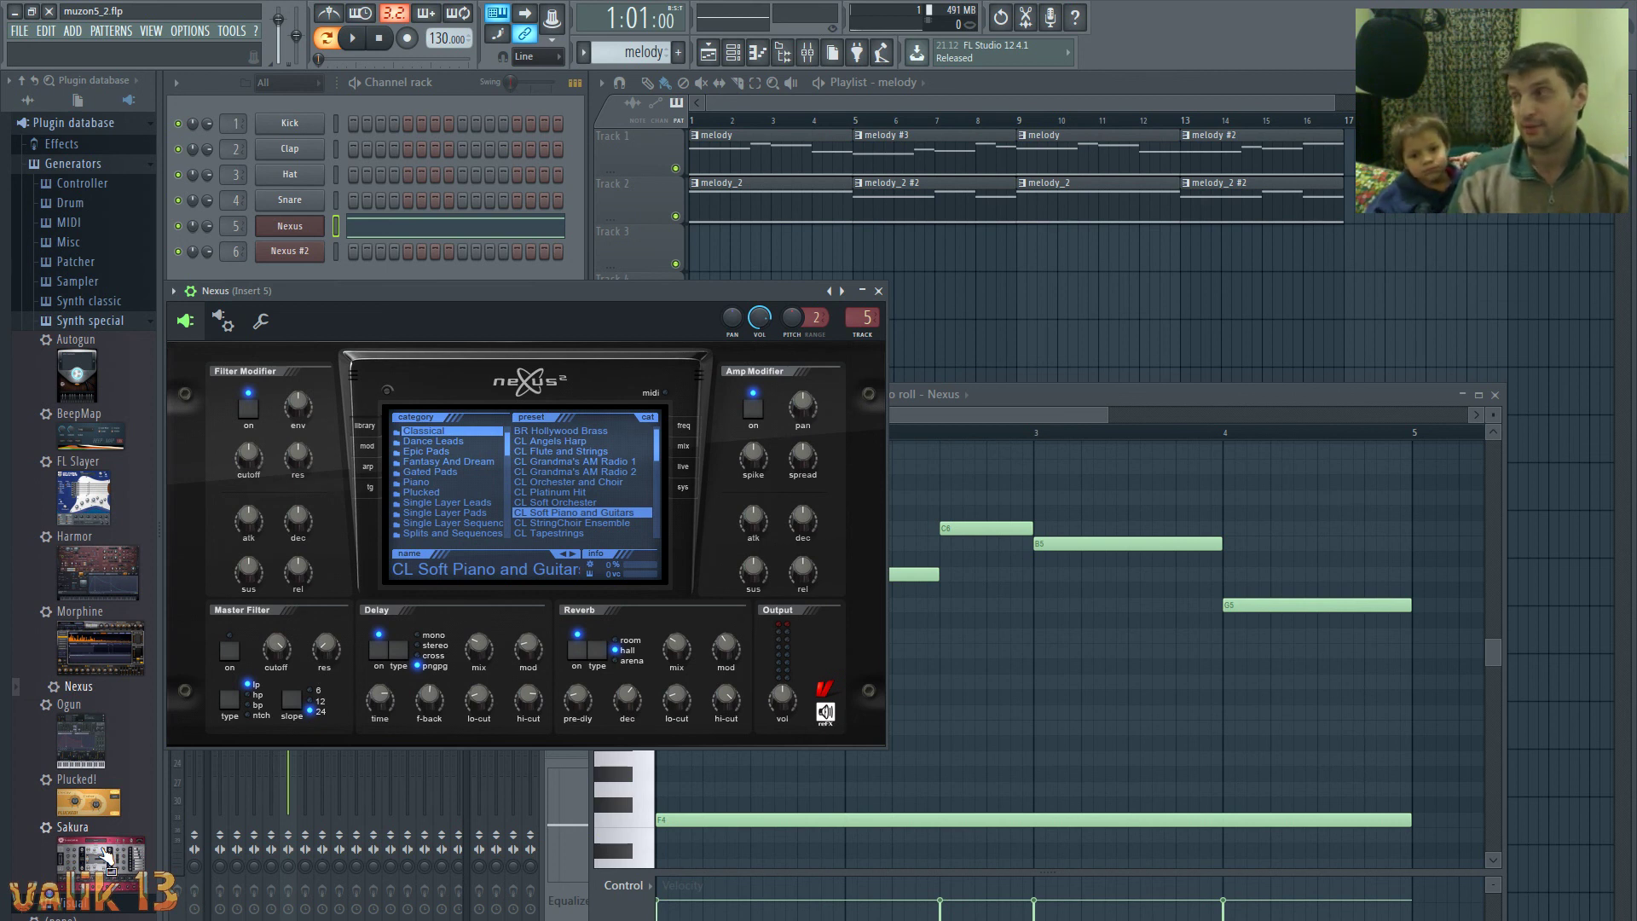
mouse_move(107, 857)
left_mouse_down()
mouse_move(75, 861)
mouse_move(87, 877)
mouse_move(119, 866)
mouse_move(101, 868)
left_mouse_up()
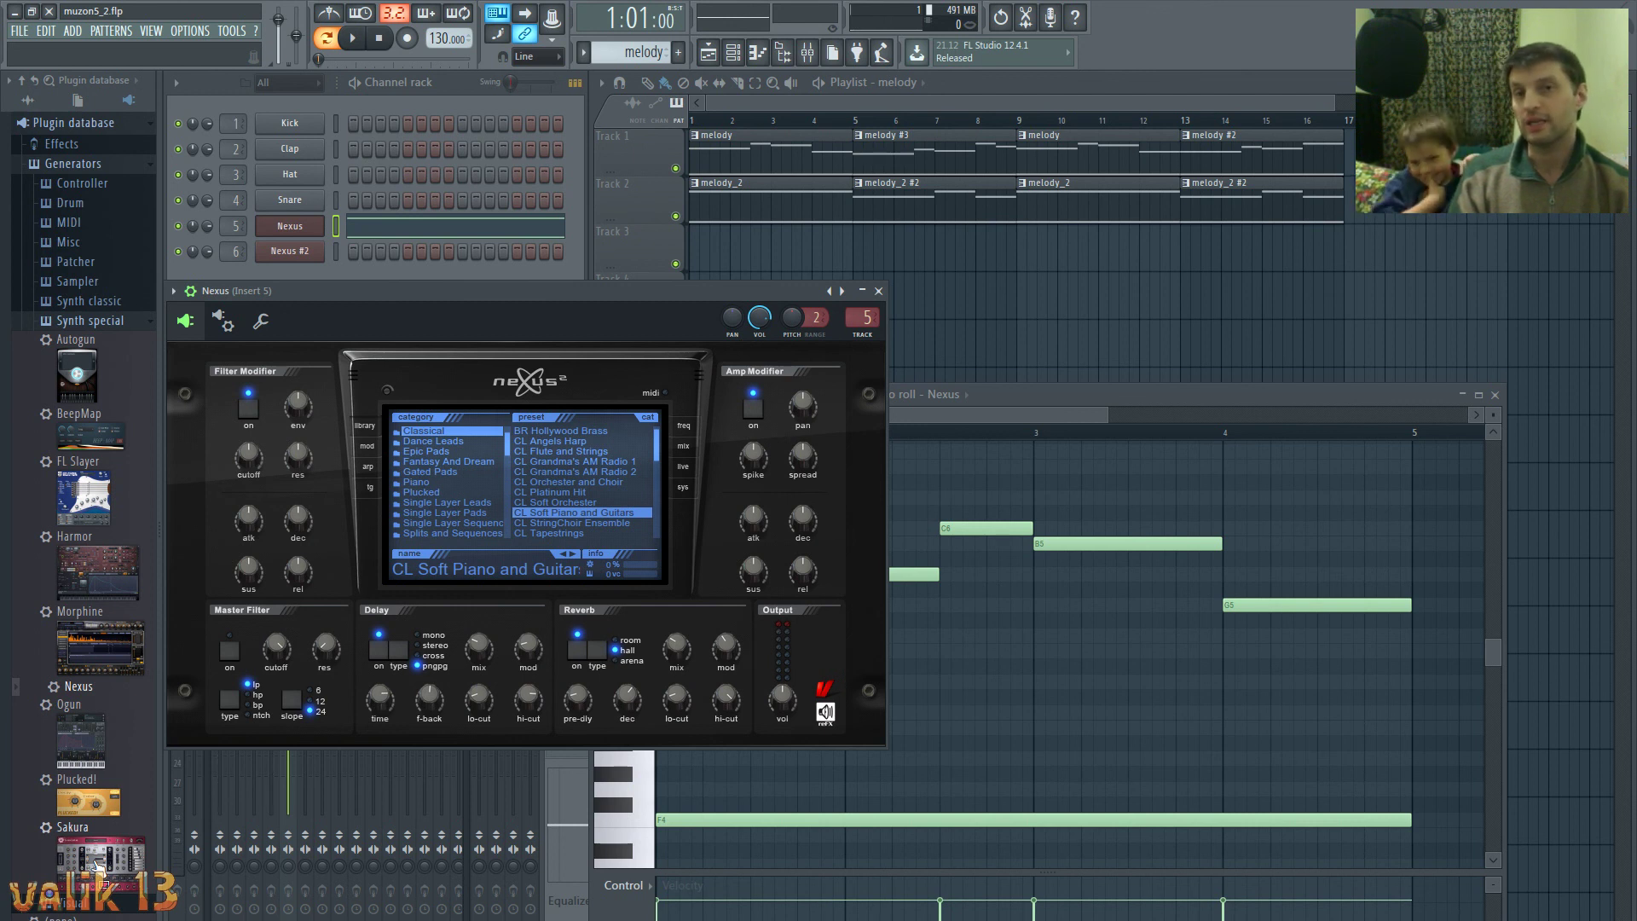
left_click_drag(96, 864, 111, 872)
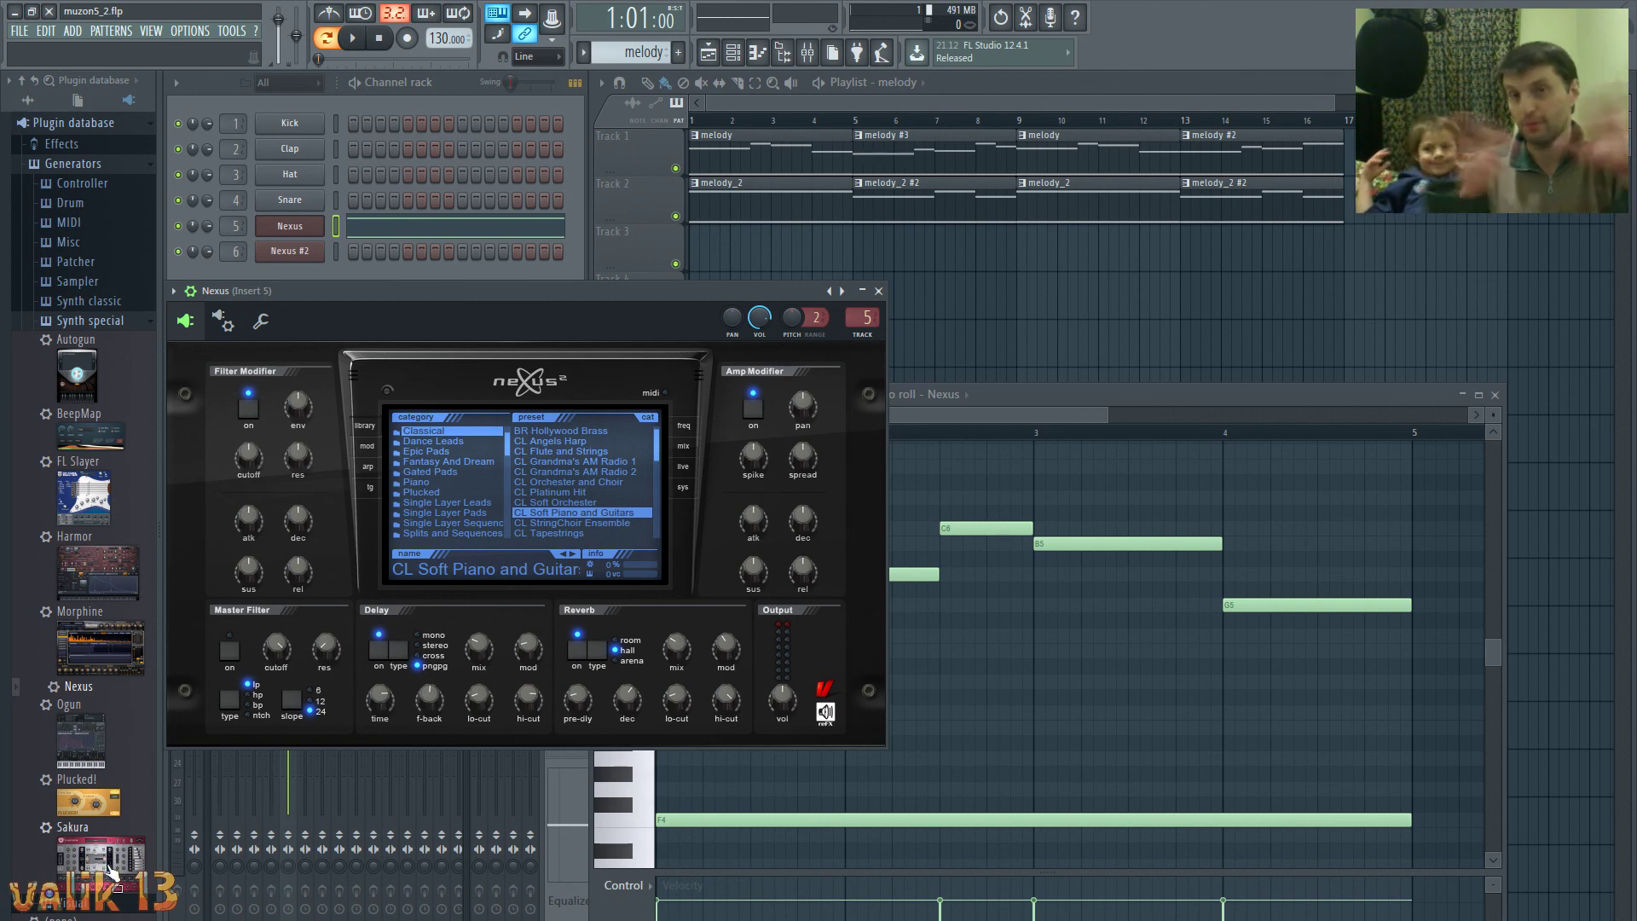